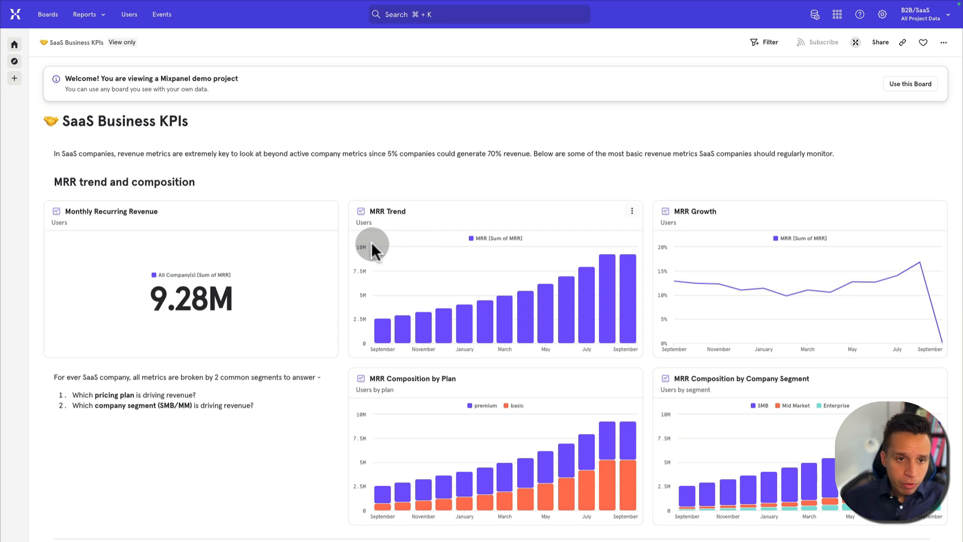
Step: Open the users list and review the activity feed of one user's profile
click(130, 16)
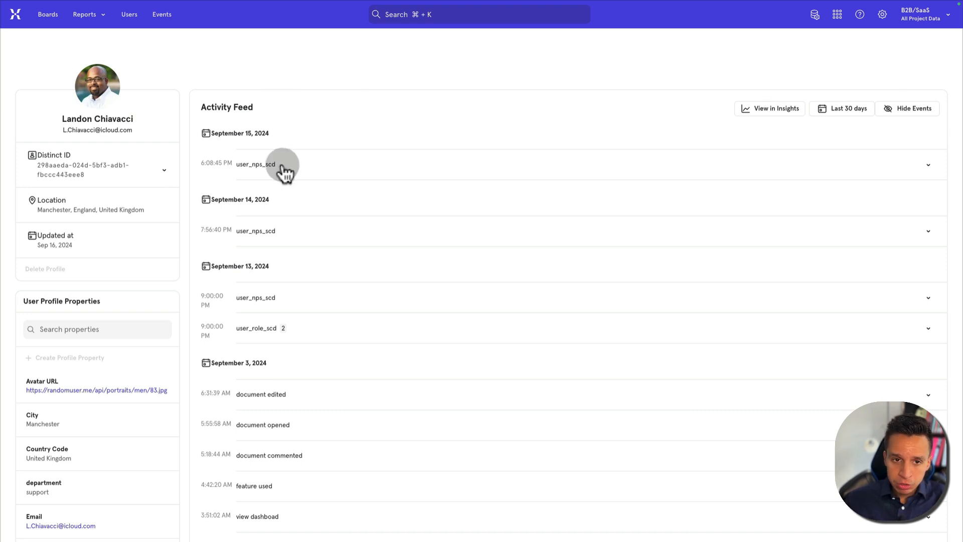
scroll(282, 170, down, 1)
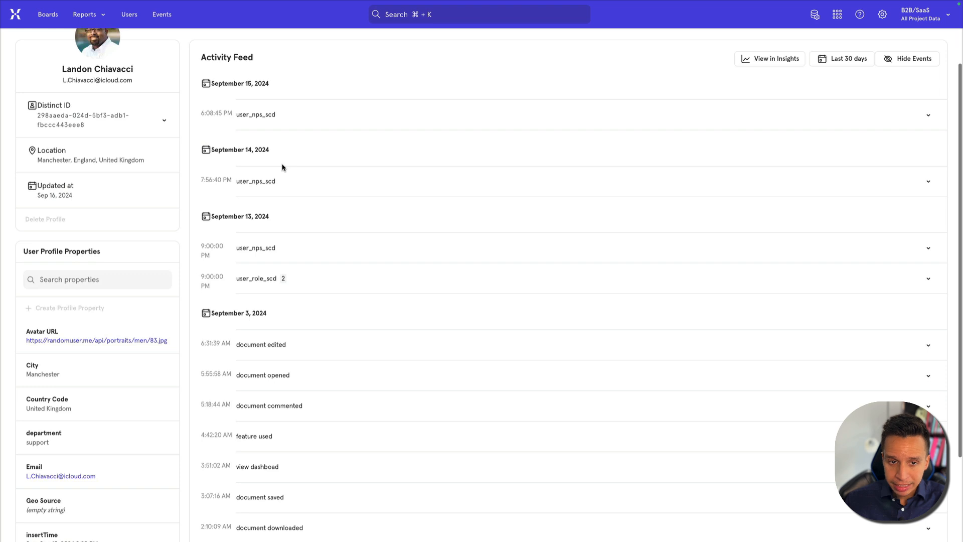
scroll(282, 168, down, 2)
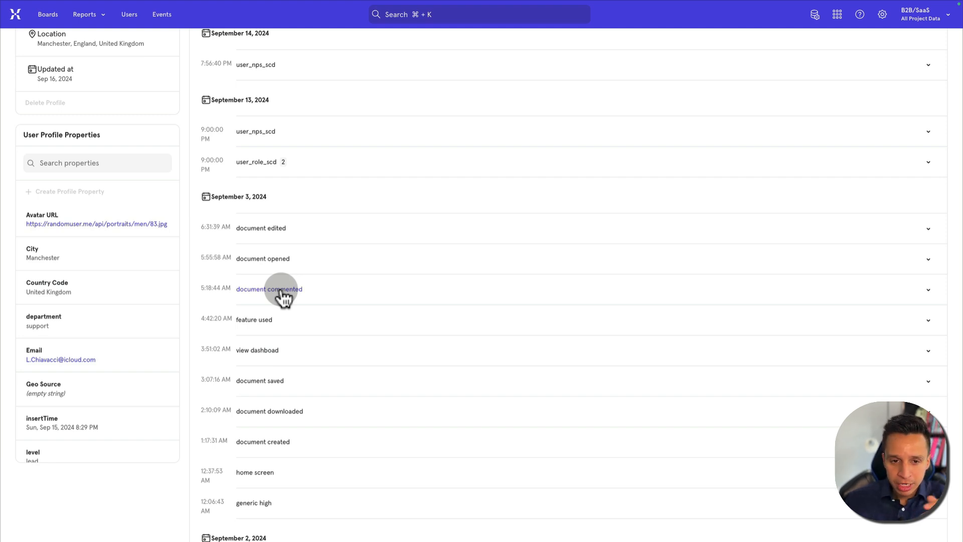
scroll(341, 295, down, 1)
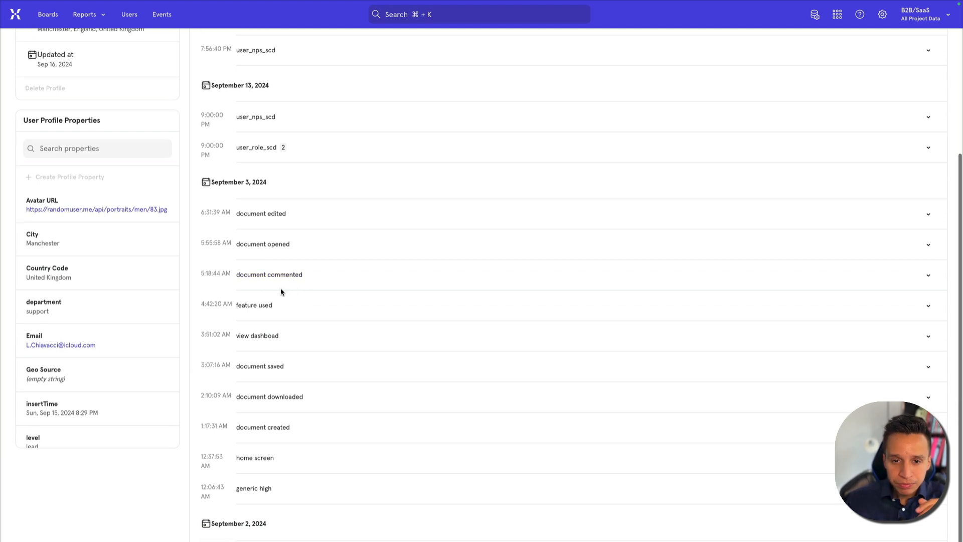
Step: Expand the September 3 document edited event, examine its custom properties such as document type and time spent editing, and collapse it
click(918, 217)
click(359, 240)
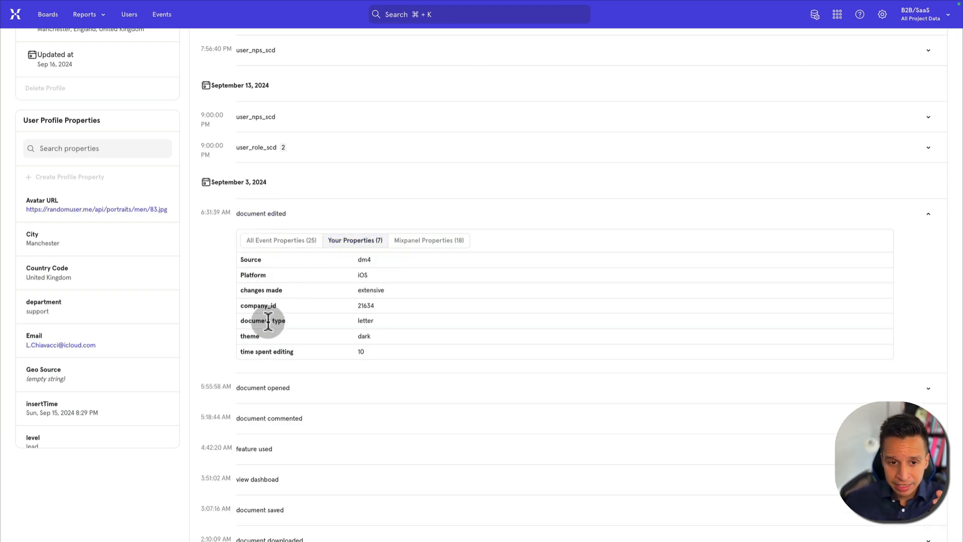
drag(243, 320, 279, 321)
click(359, 321)
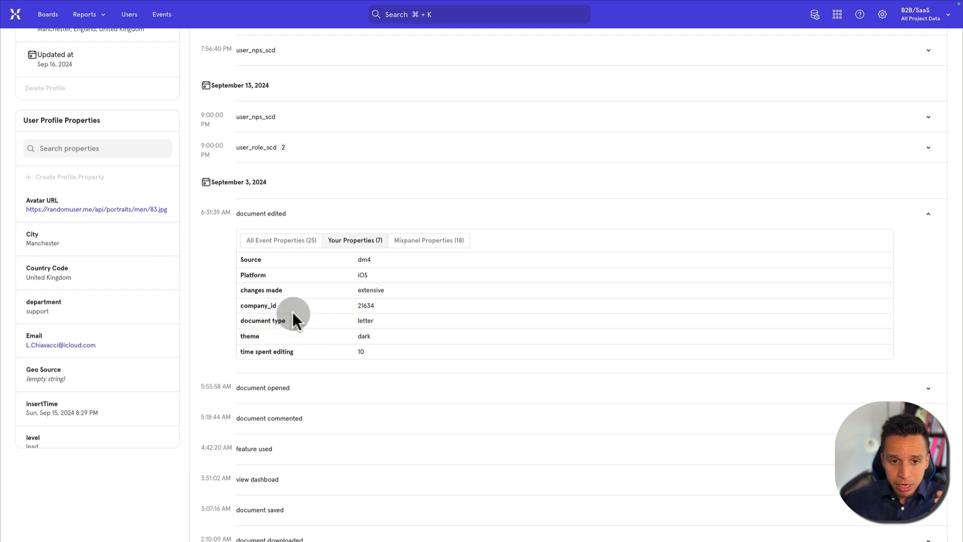
triple_click(270, 350)
click(365, 353)
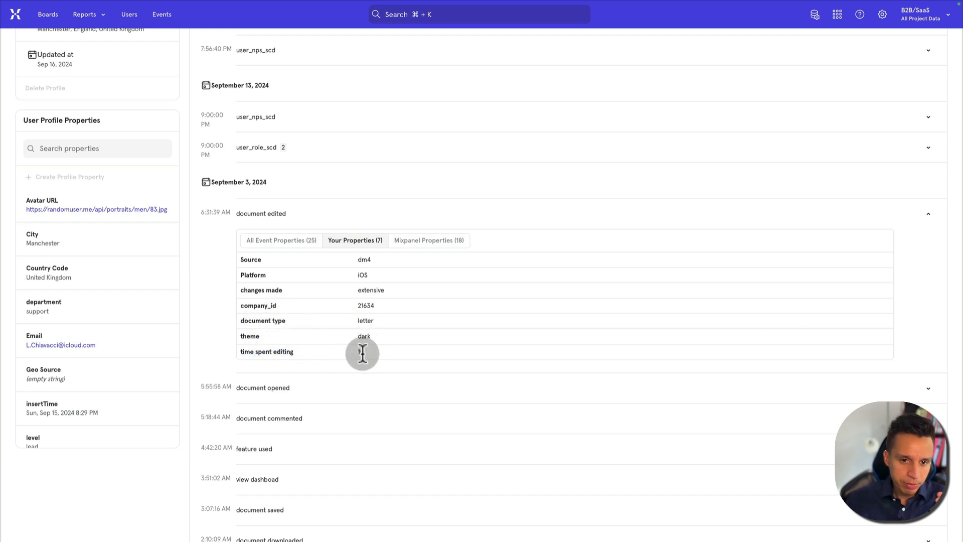
click(290, 225)
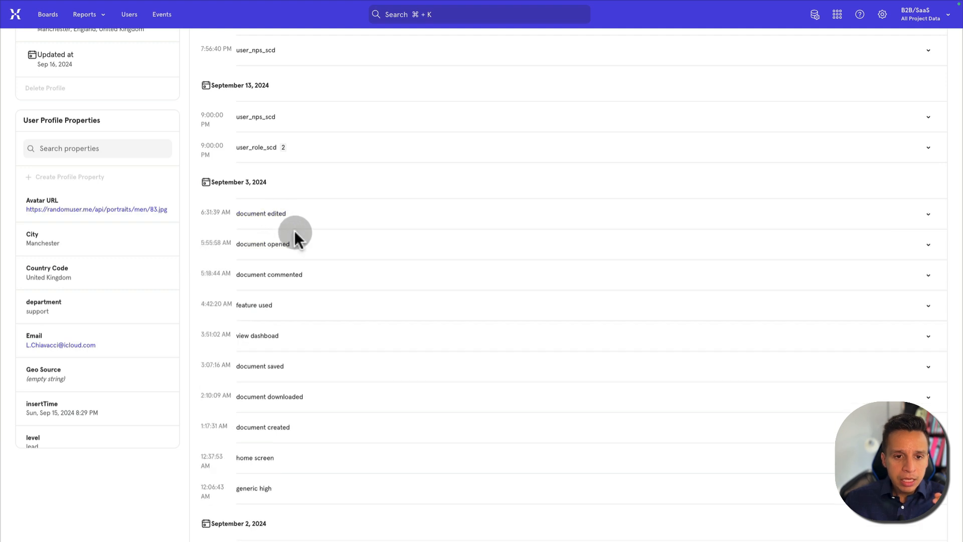
Step: Examine the remaining activity feed entries and the complete list of user profile properties
scroll(294, 233, down, 2)
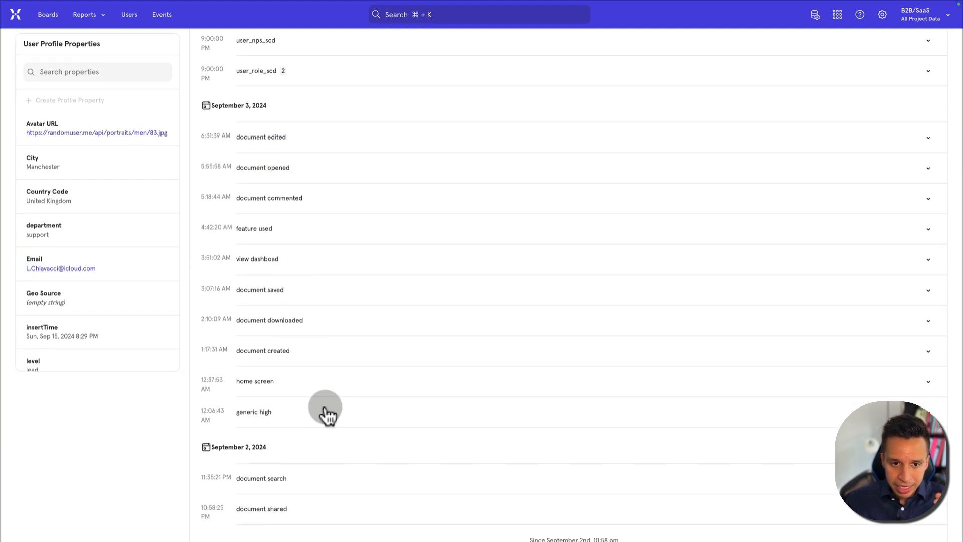
scroll(326, 412, up, 6)
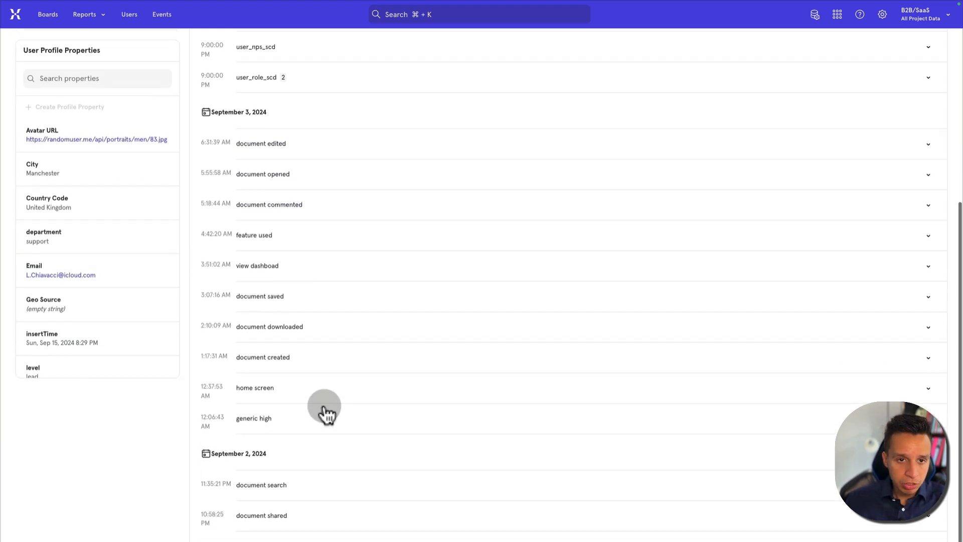
scroll(321, 394, down, 3)
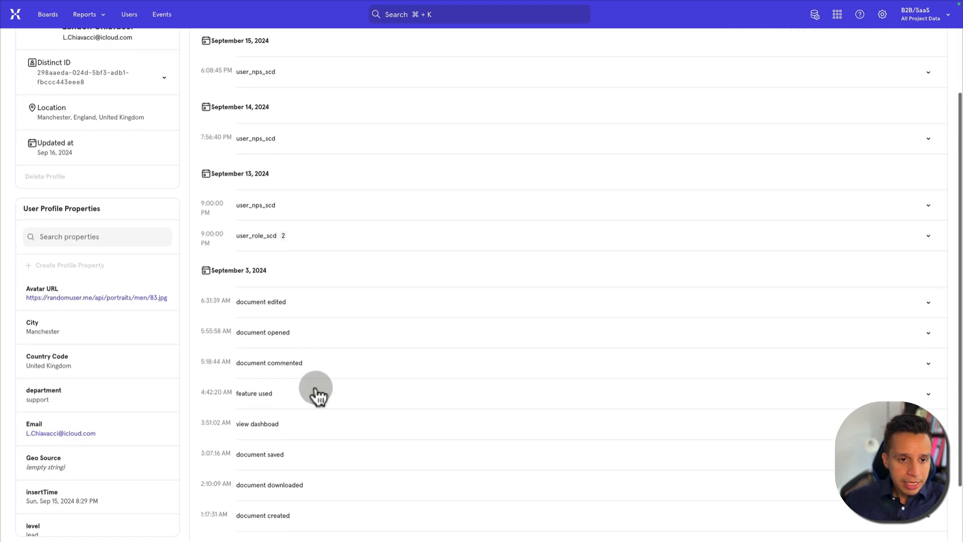
scroll(119, 331, down, 2)
scroll(119, 331, up, 2)
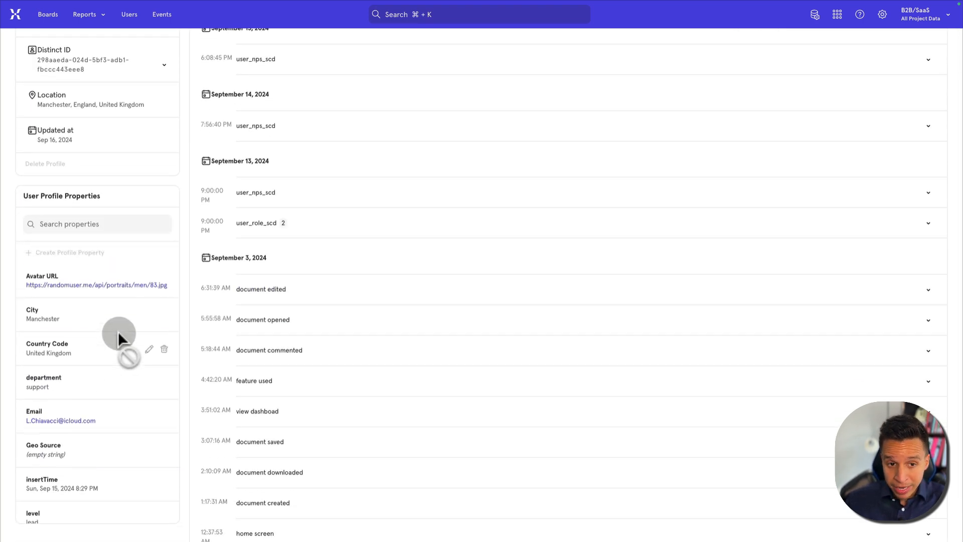
scroll(68, 356, down, 4)
scroll(90, 378, down, 5)
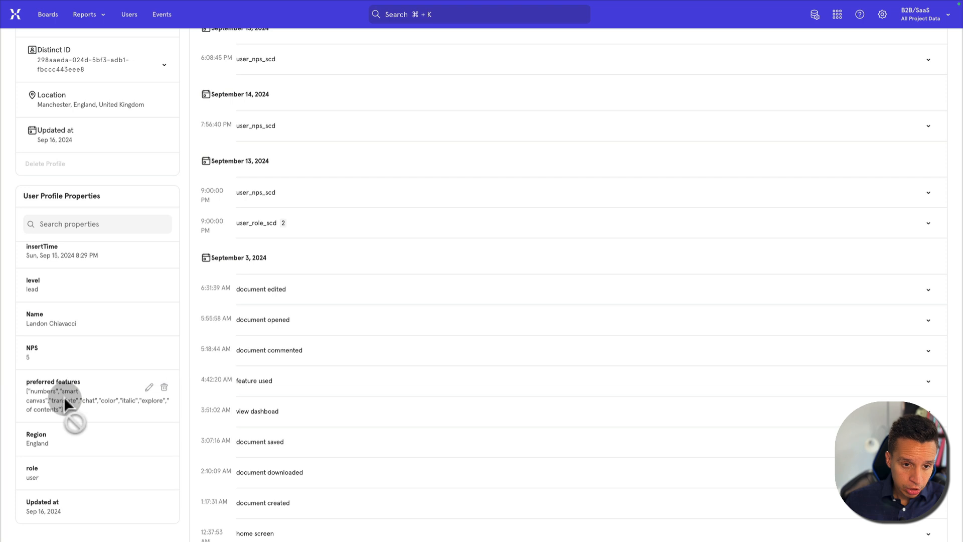
scroll(53, 396, down, 1)
scroll(53, 396, down, 3)
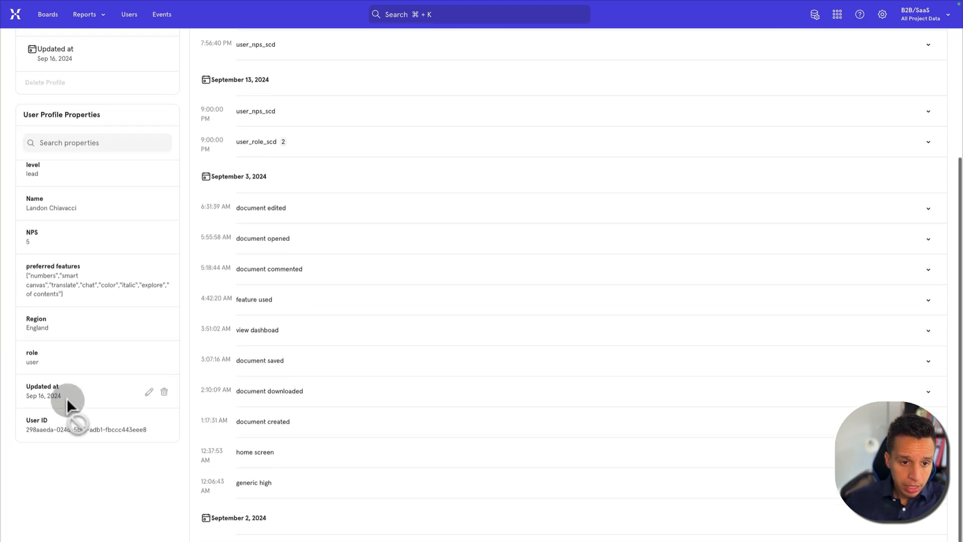
scroll(102, 434, up, 5)
scroll(240, 317, up, 6)
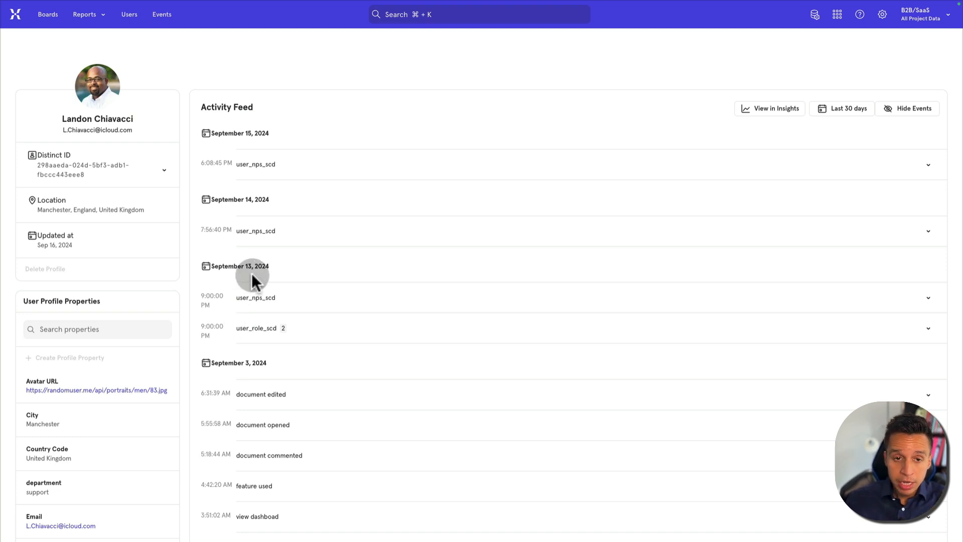
Step: Expand the September 15 user_nps_scd event and show only its custom properties
click(270, 172)
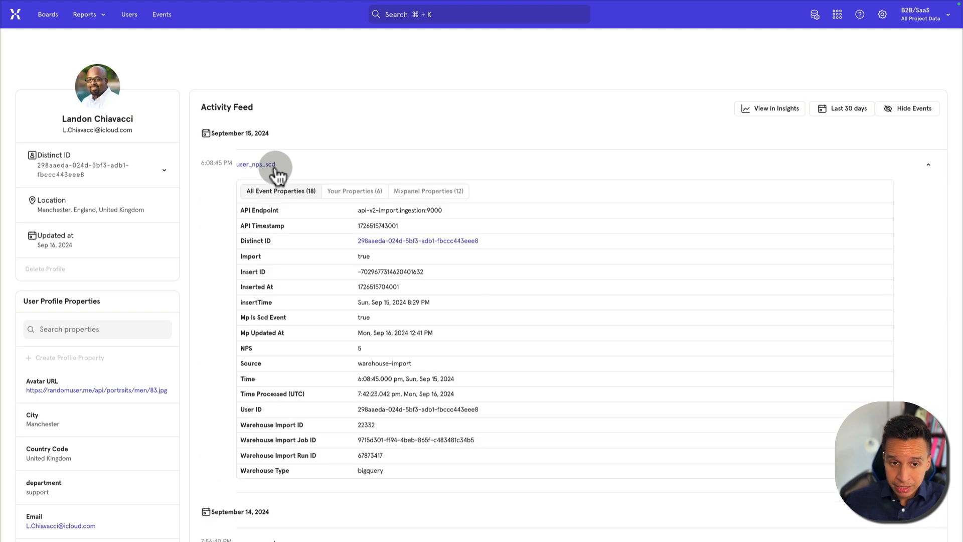
click(339, 193)
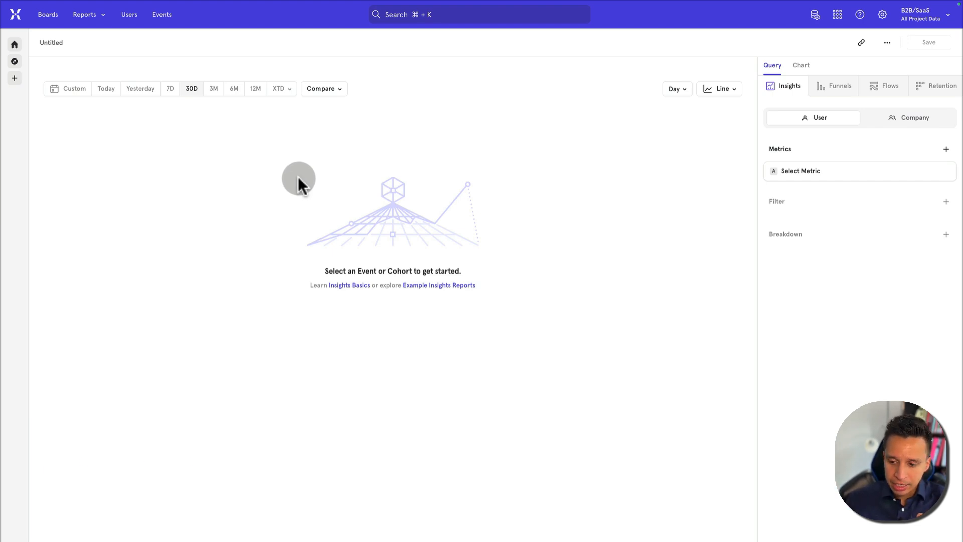
Step: Add the document created event as the metric of the new Insights report
click(801, 175)
text(docu)
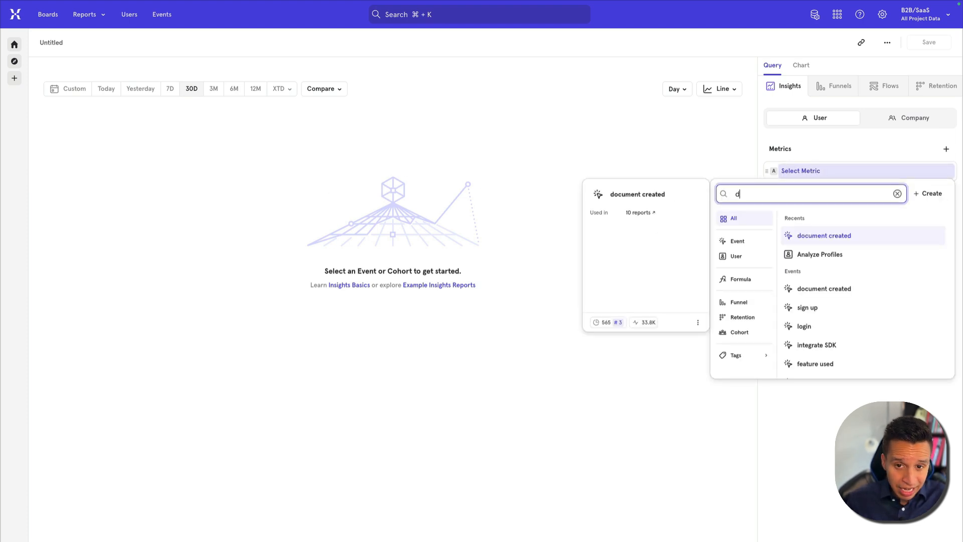
click(833, 237)
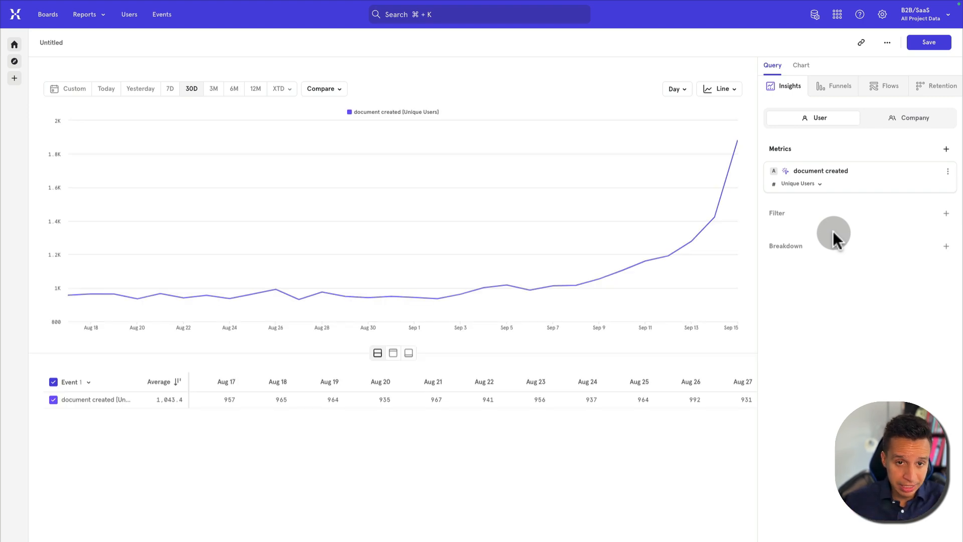
Step: Measure the document created metric by Total Events and display the report as a Bar chart
click(809, 183)
click(815, 239)
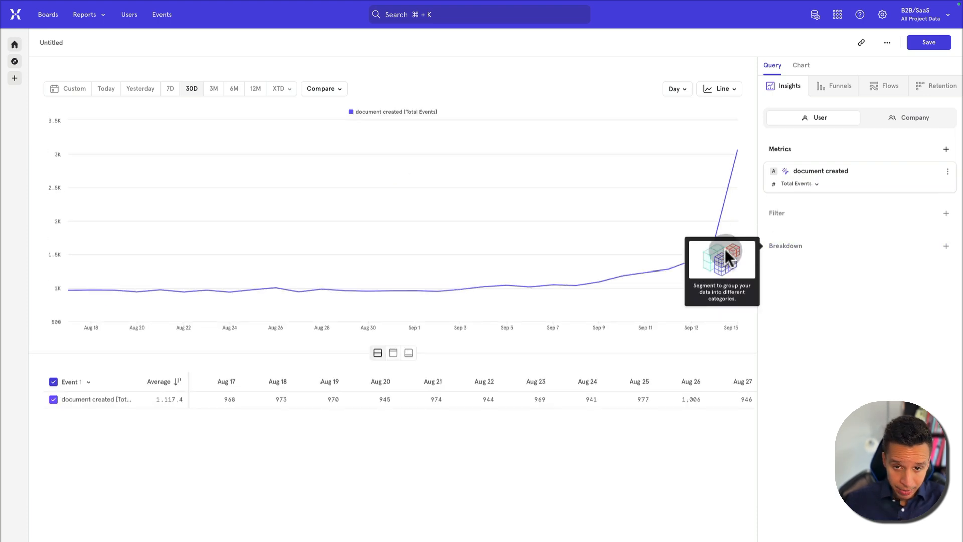
click(724, 92)
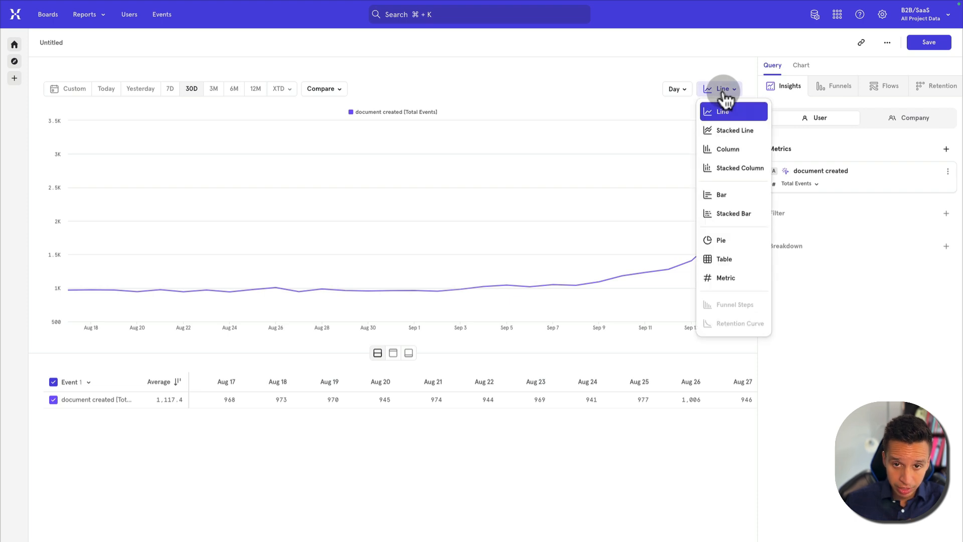
click(730, 196)
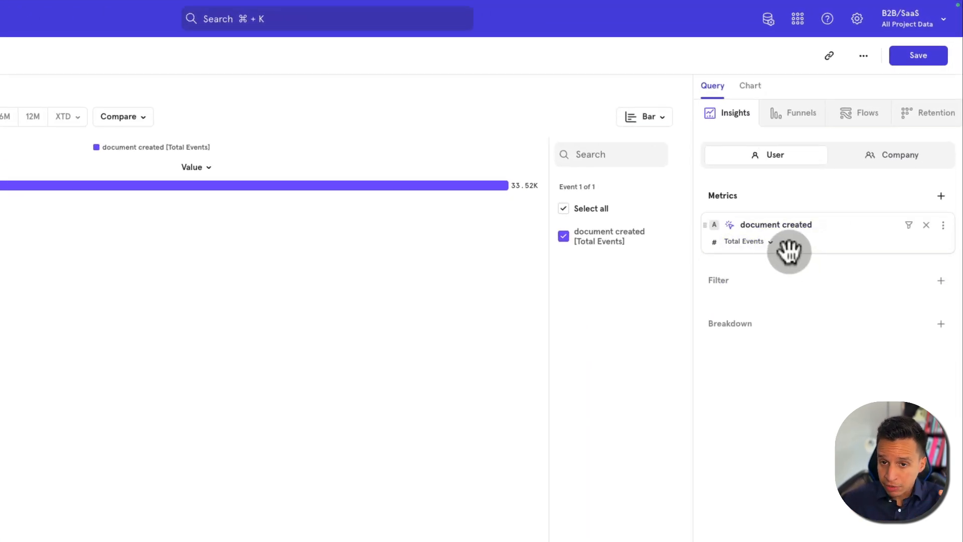
Step: Inspect the document created metric as a Frequency per User distribution and return its measurement to Total Events
click(767, 243)
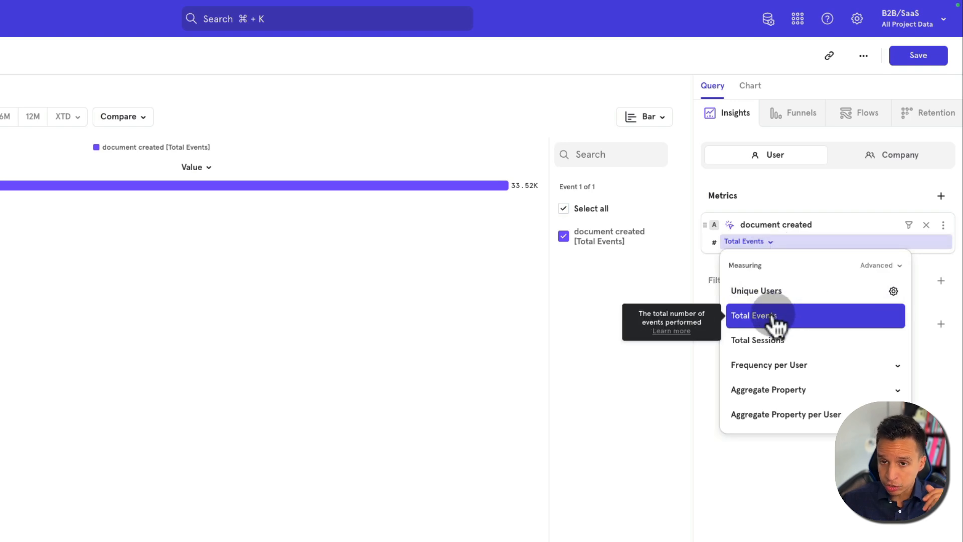
click(815, 374)
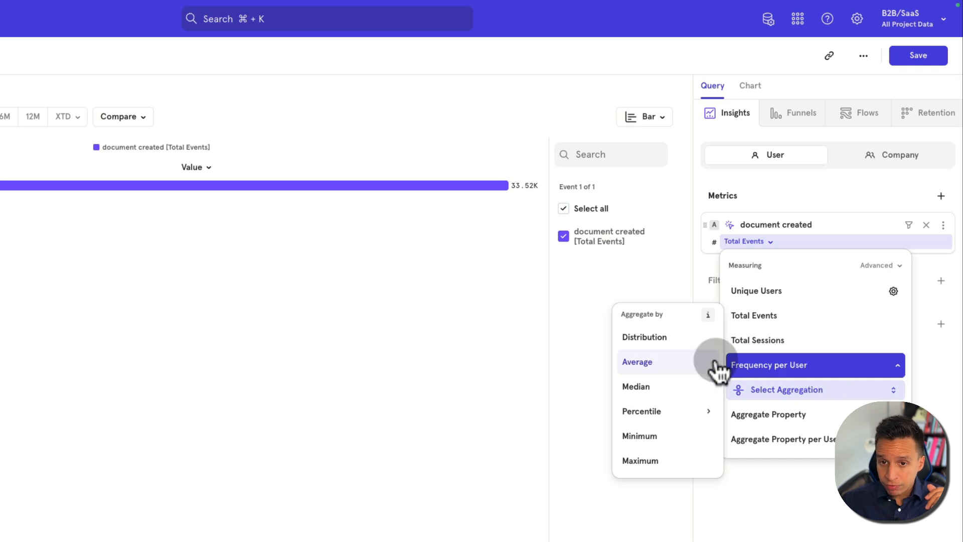
click(674, 341)
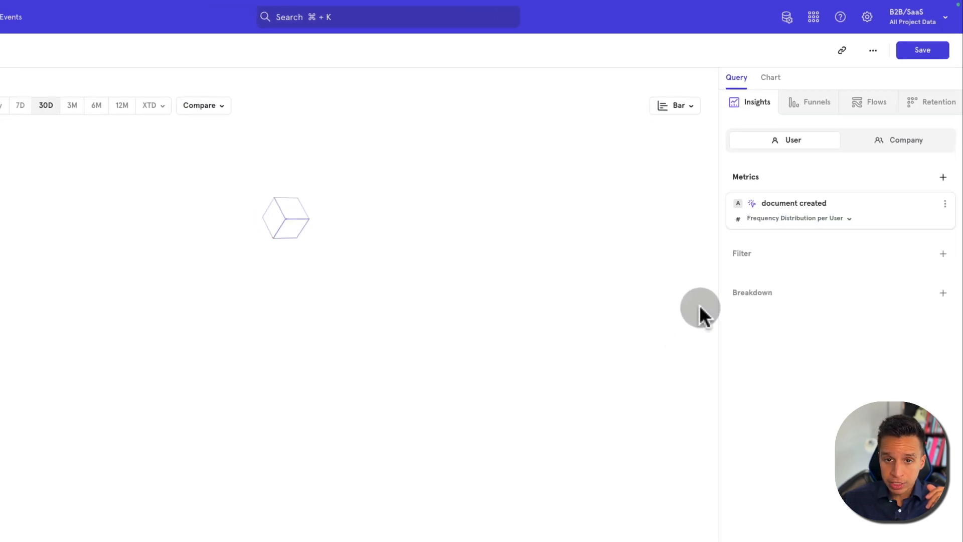
mouse_move(206, 175)
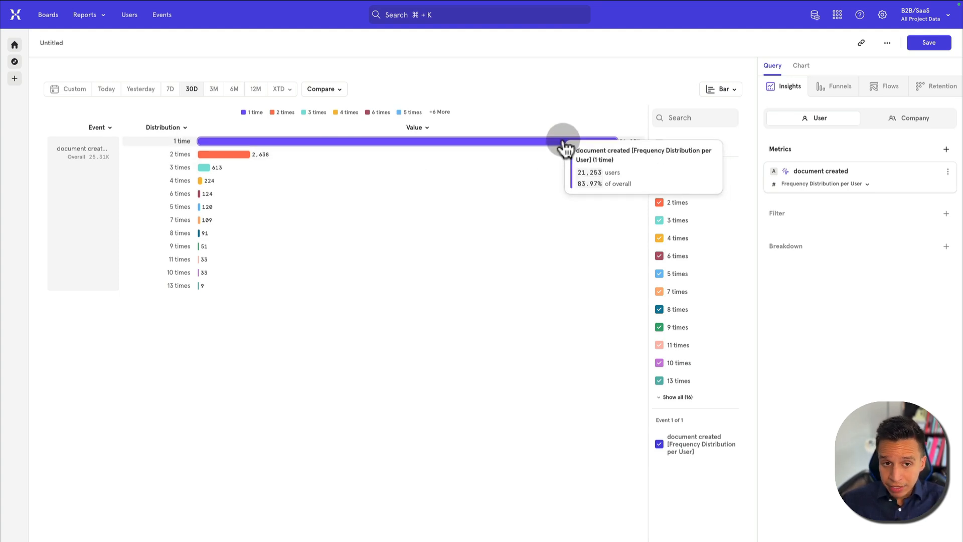
mouse_move(251, 156)
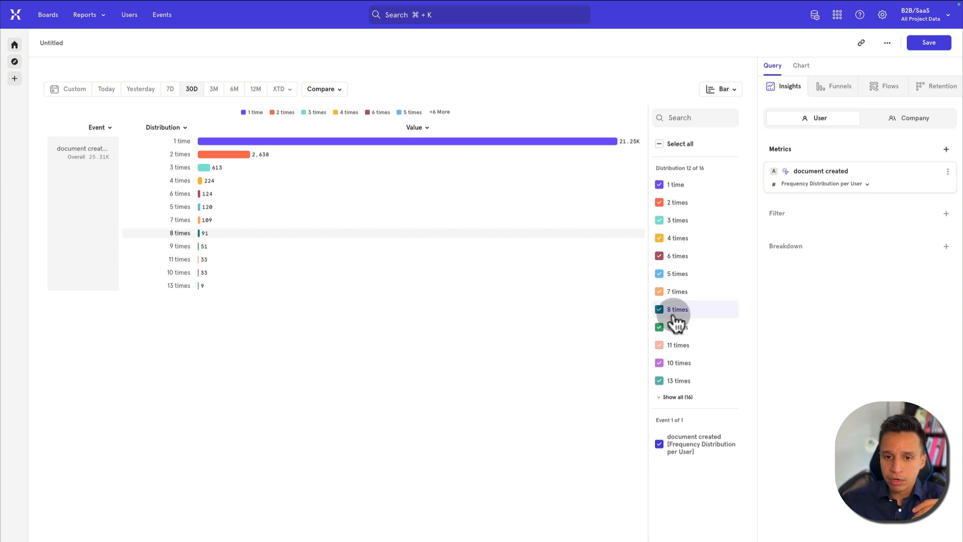
click(850, 191)
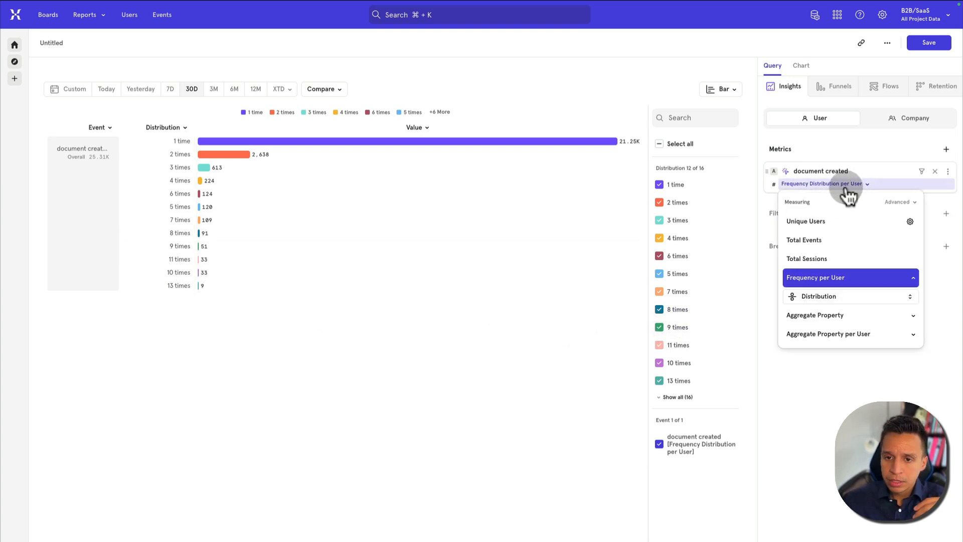
click(834, 254)
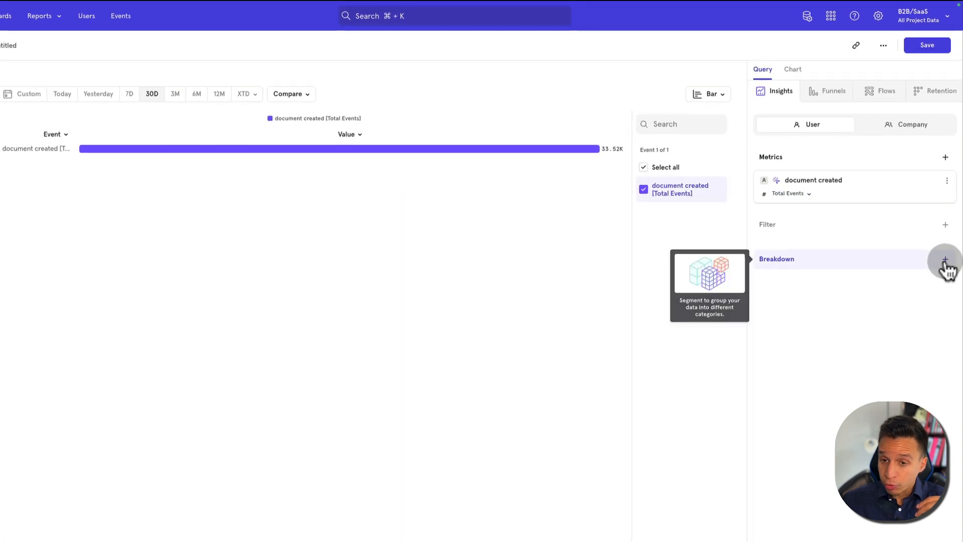
Step: Look through the event properties and break the report down by document type
click(945, 259)
click(723, 346)
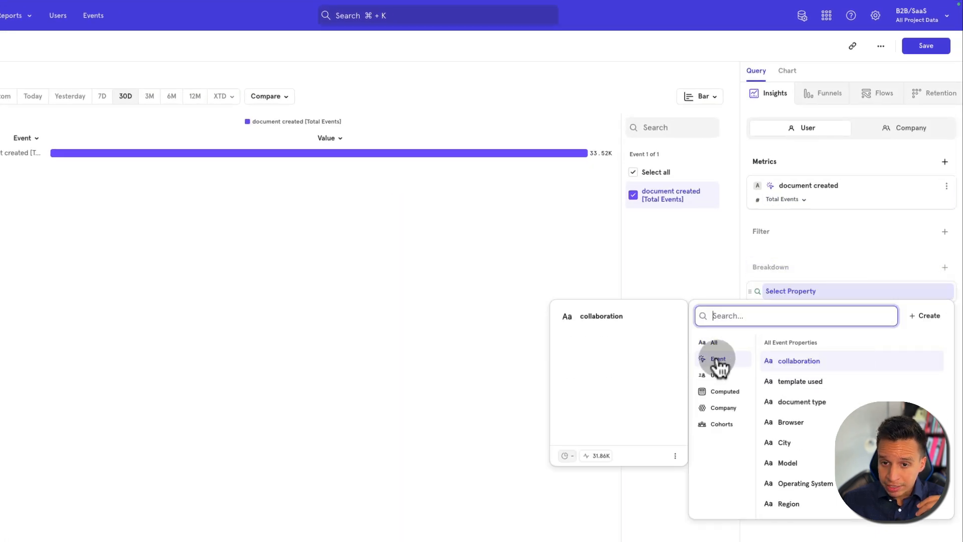
scroll(817, 393, down, 2)
scroll(821, 399, up, 2)
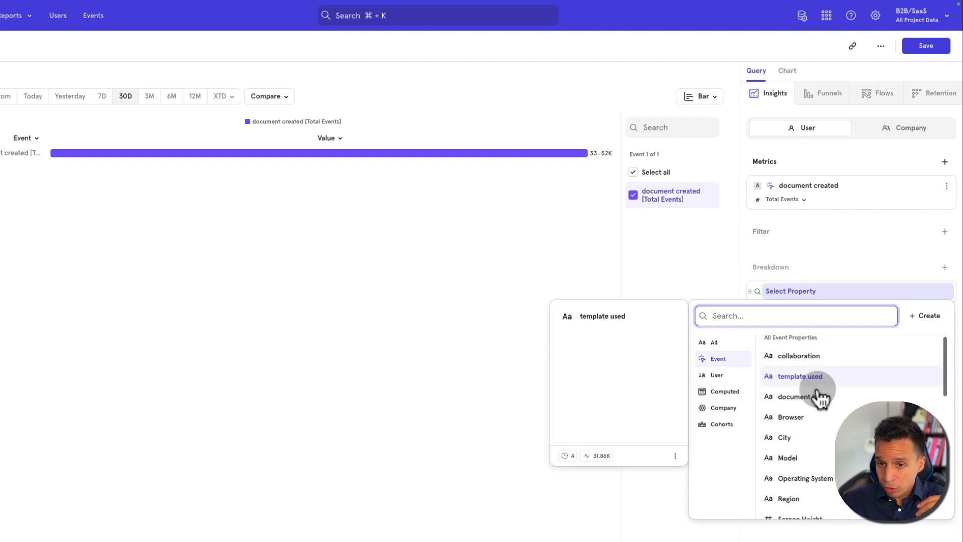
scroll(820, 397, down, 2)
scroll(819, 392, down, 2)
scroll(819, 392, down, 2)
scroll(816, 391, up, 2)
scroll(802, 421, up, 1)
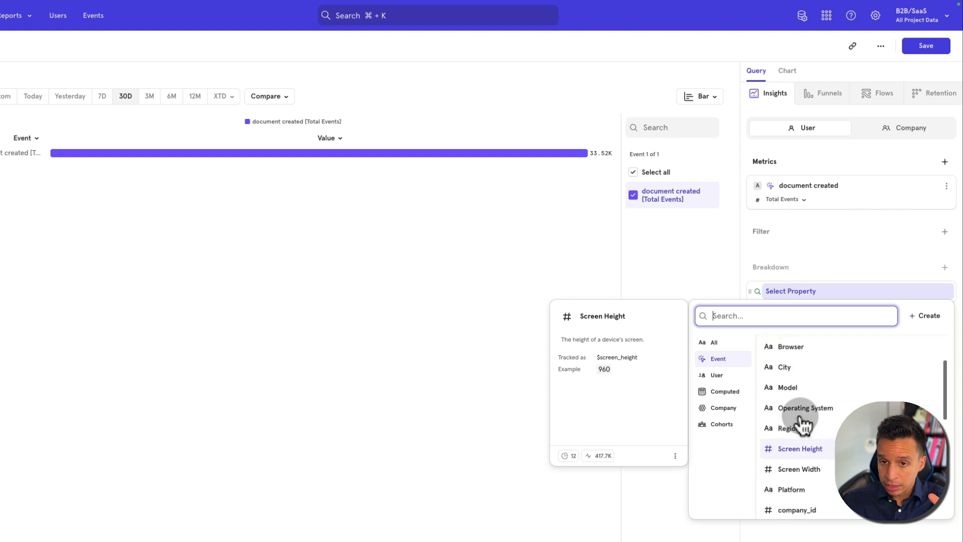
scroll(817, 427, up, 2)
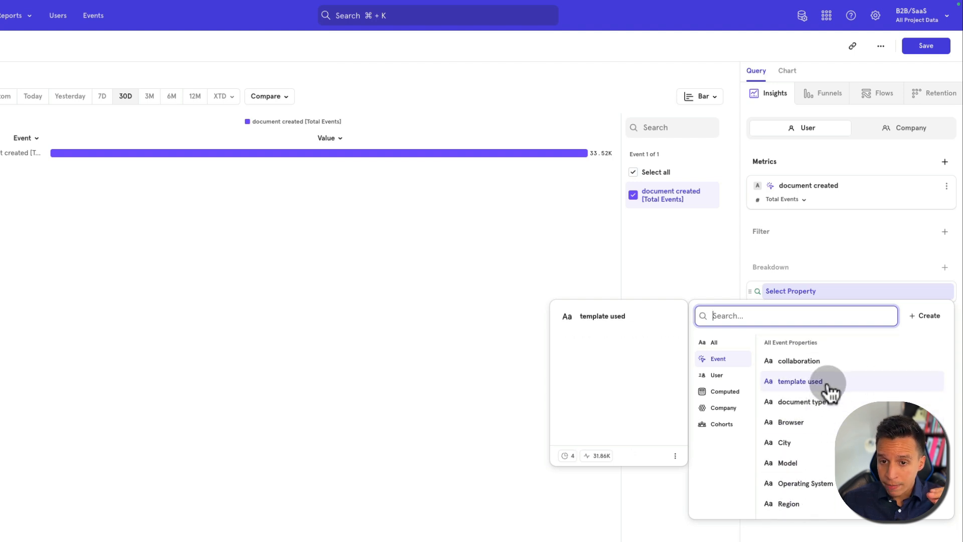
click(815, 402)
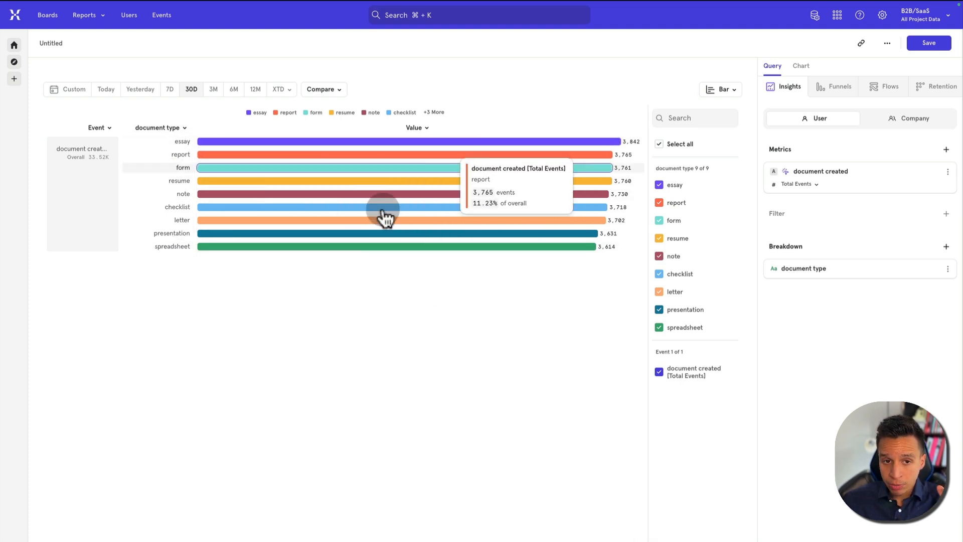
Step: Add the template used event property as a second breakdown below document type
click(946, 247)
click(748, 356)
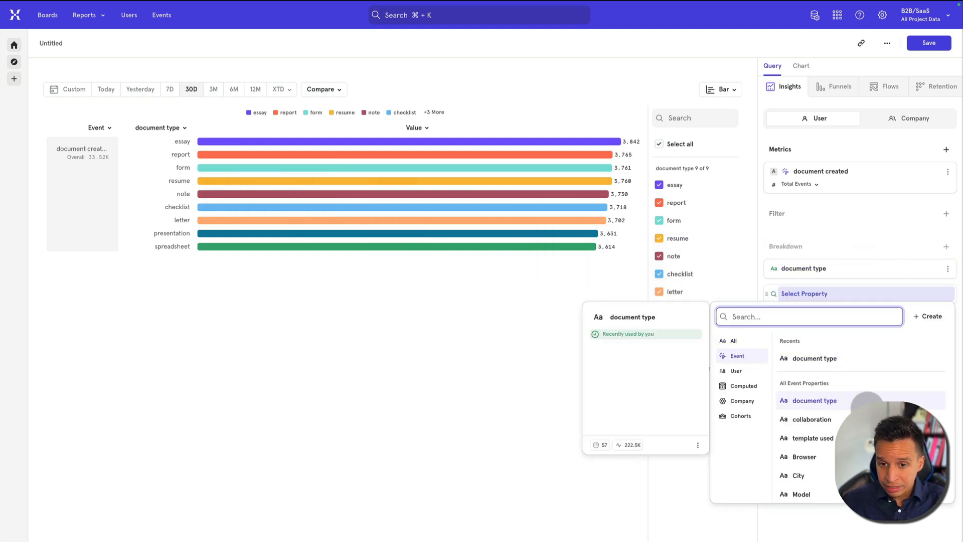
click(833, 438)
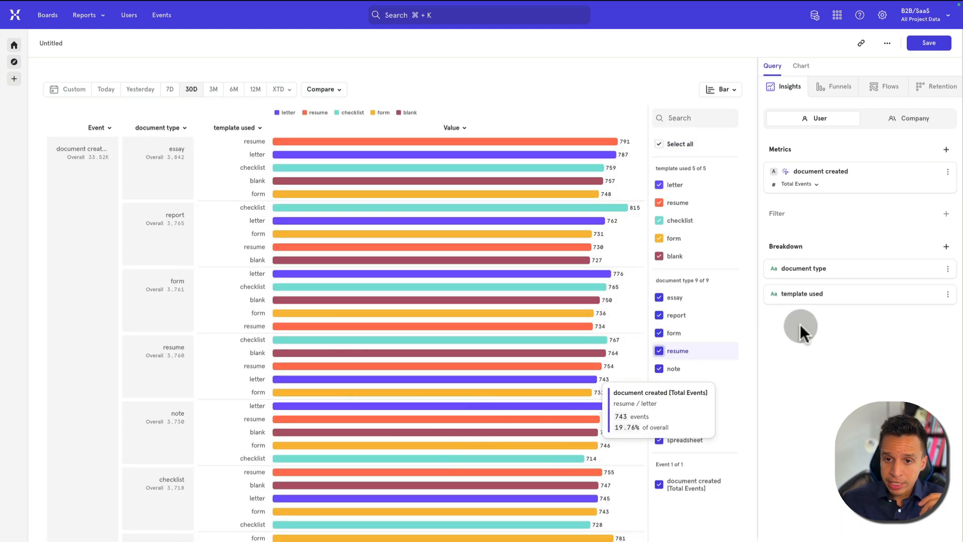
Step: Filter the report to events whose document type is essay
click(947, 214)
text(docu)
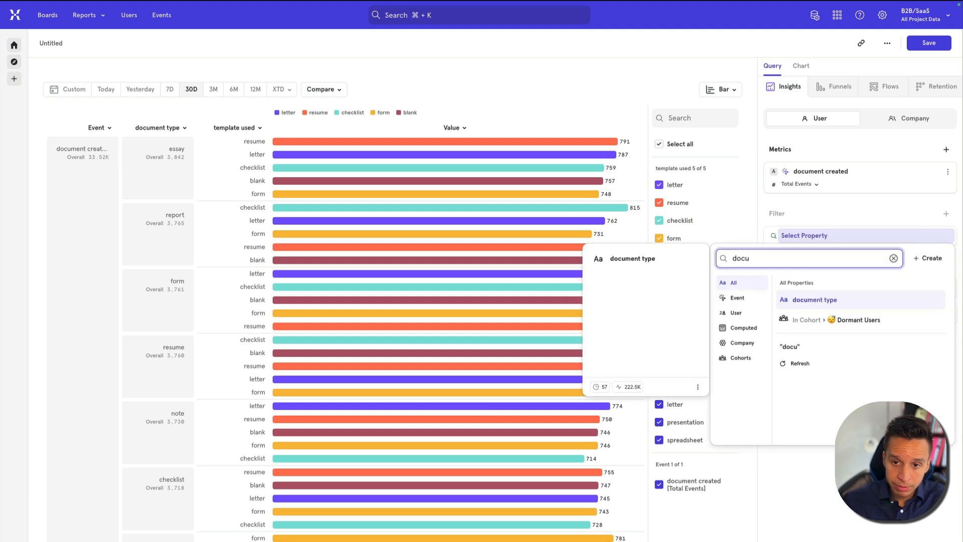
click(841, 299)
click(836, 354)
click(848, 413)
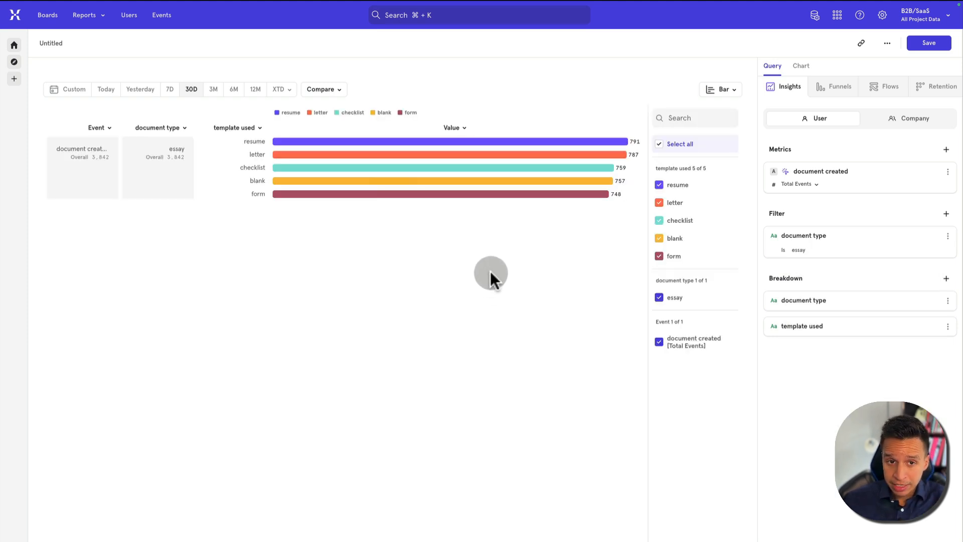
Step: Add City as a third breakdown and review the essay counts per template and city
click(948, 280)
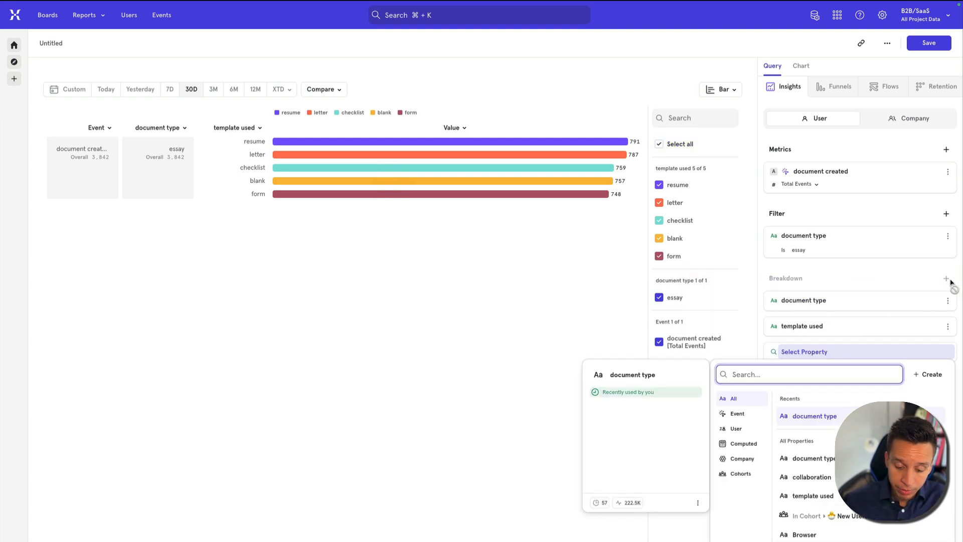
text(city)
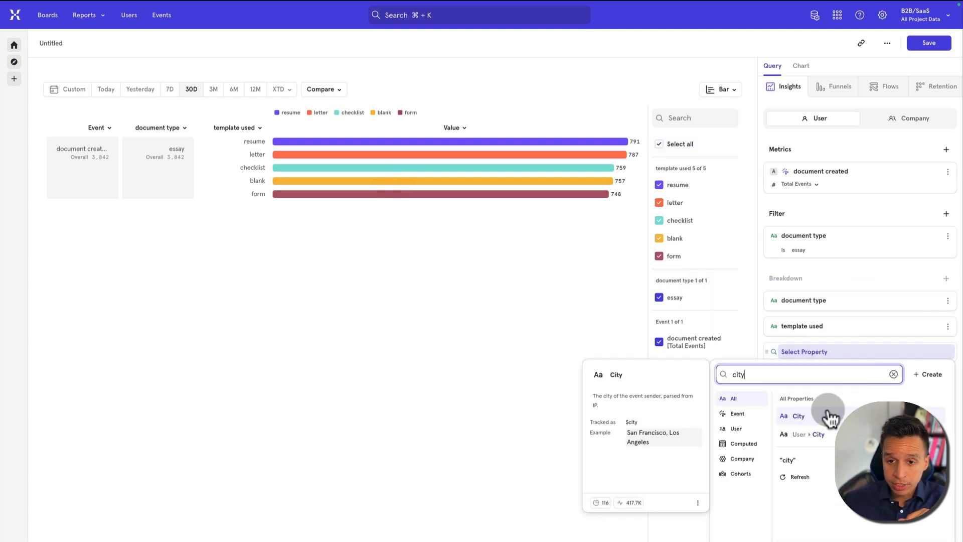
click(808, 417)
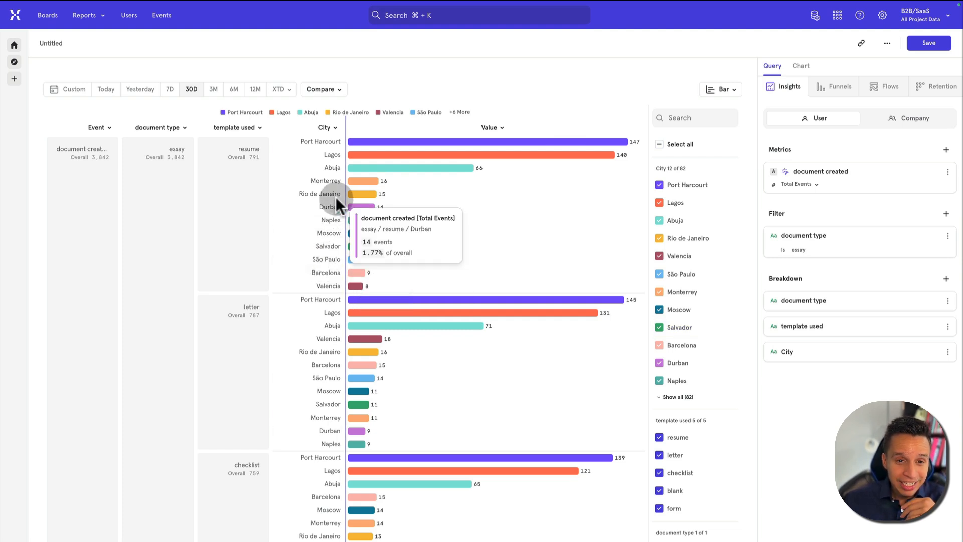
scroll(416, 311, down, 5)
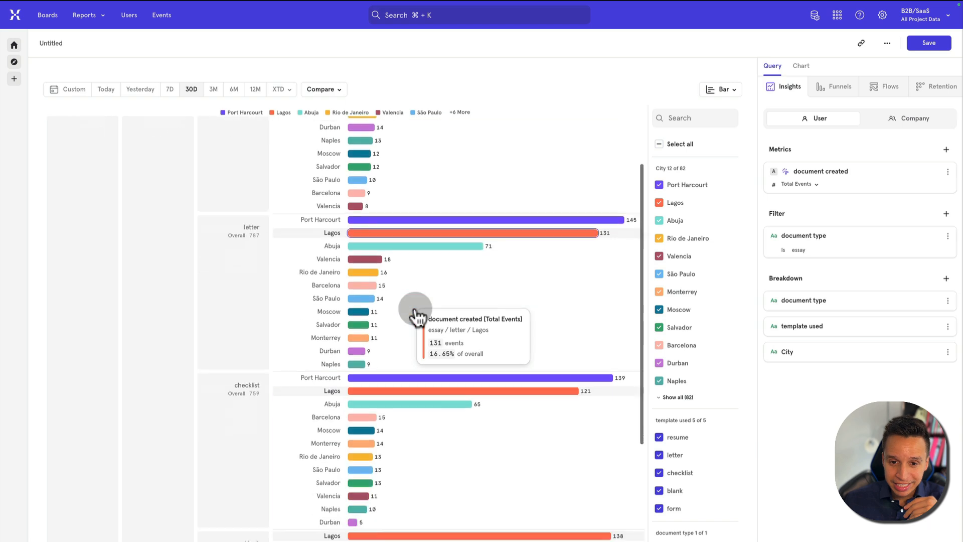
scroll(414, 308, down, 1)
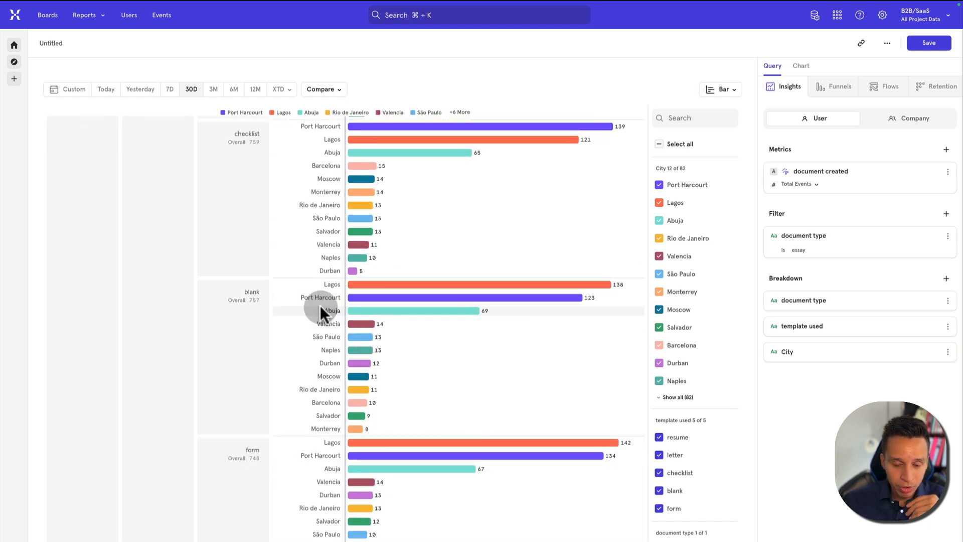
scroll(323, 387, up, 7)
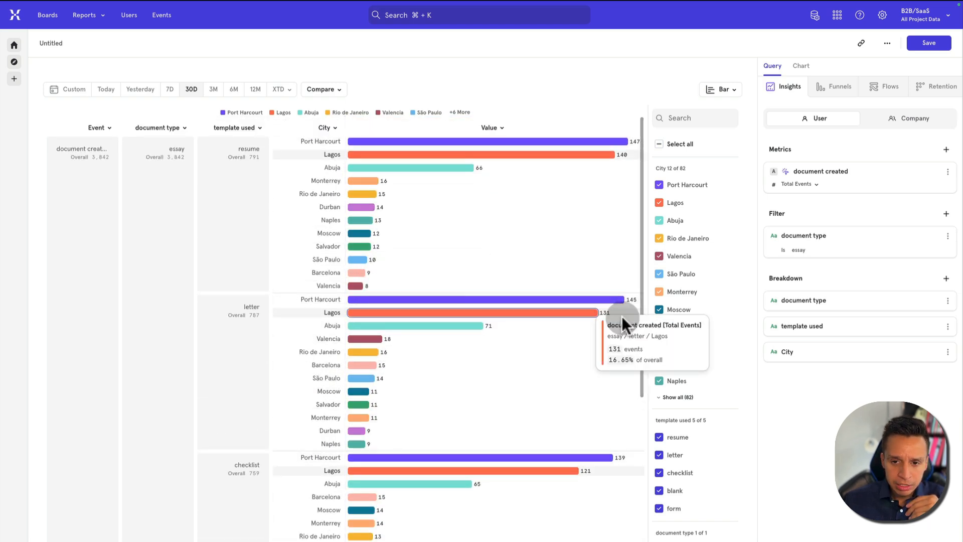
Step: Replace the City breakdown with Operating System
click(784, 354)
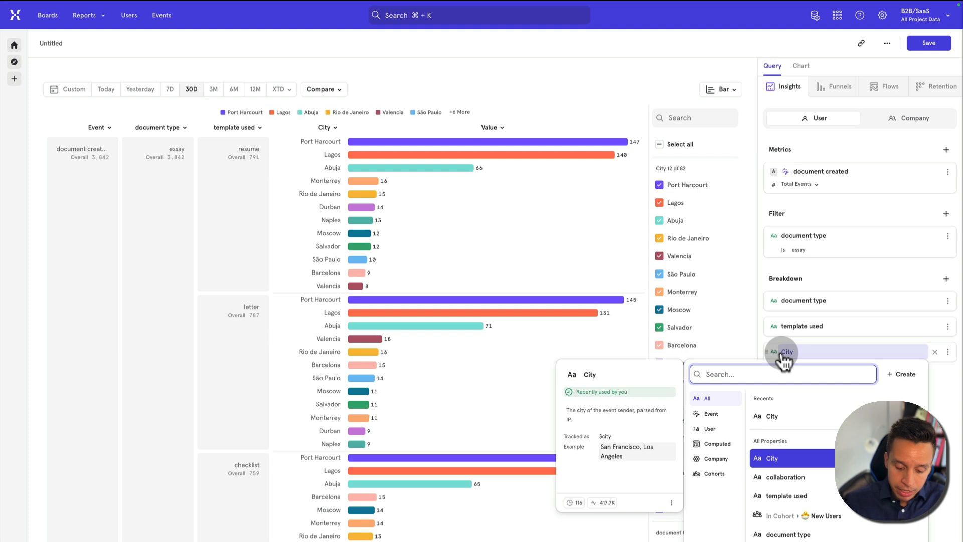
text(oper)
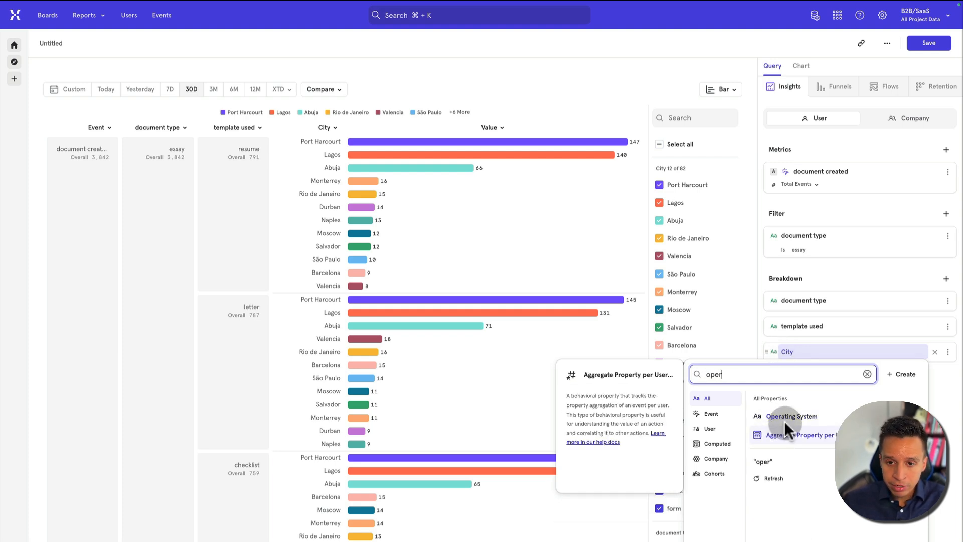
click(781, 419)
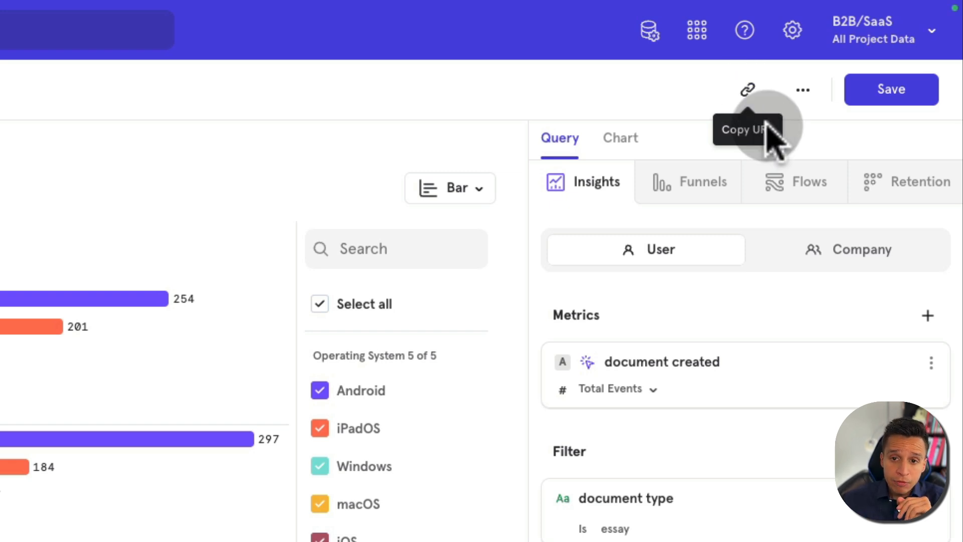
Step: Examine the report's additional actions, including its export options
click(804, 95)
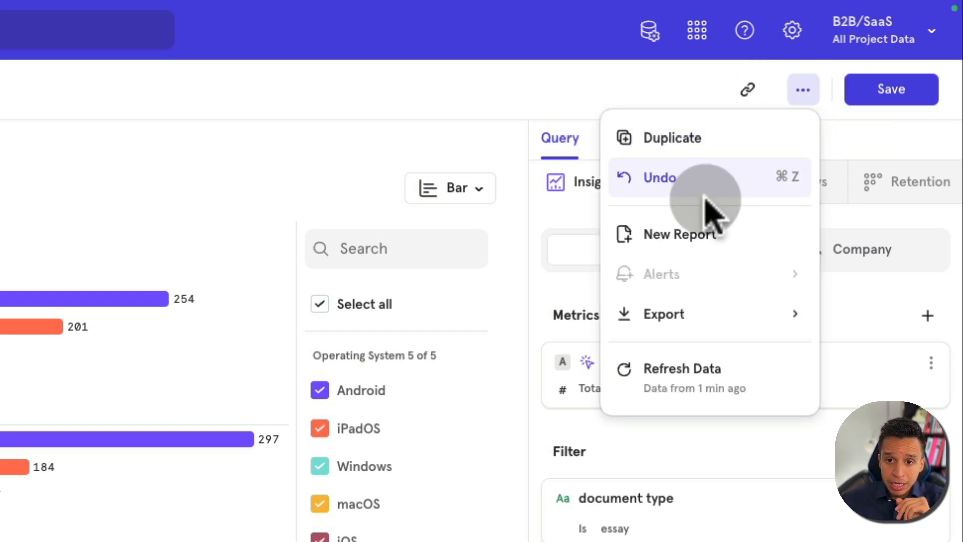
mouse_move(699, 317)
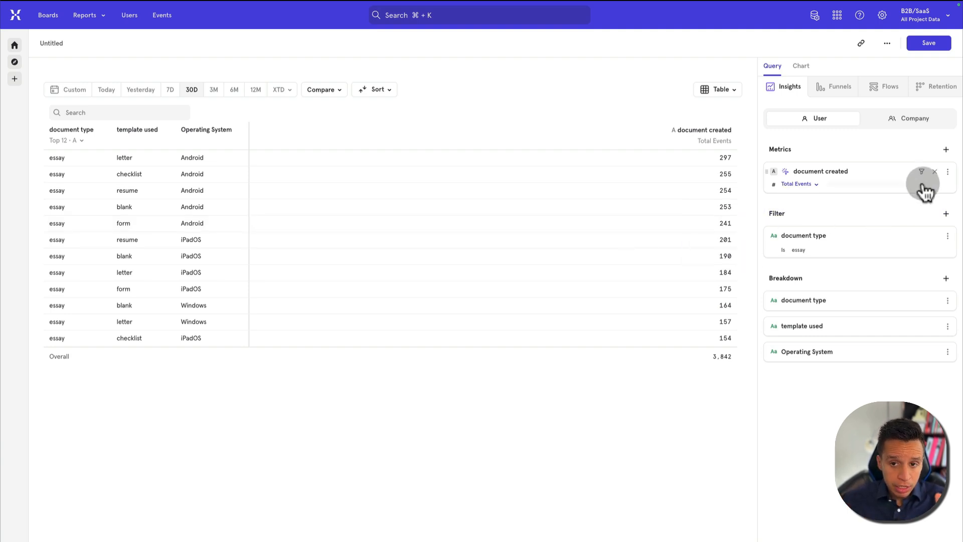
Step: Examine the filter and measurement options of the document created metric and the report's comparison options
click(948, 171)
click(921, 172)
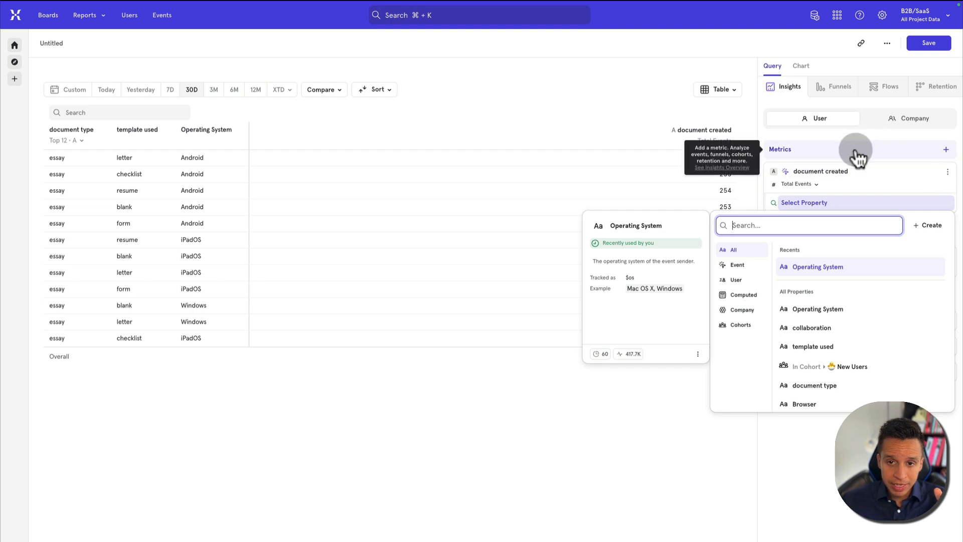
click(632, 77)
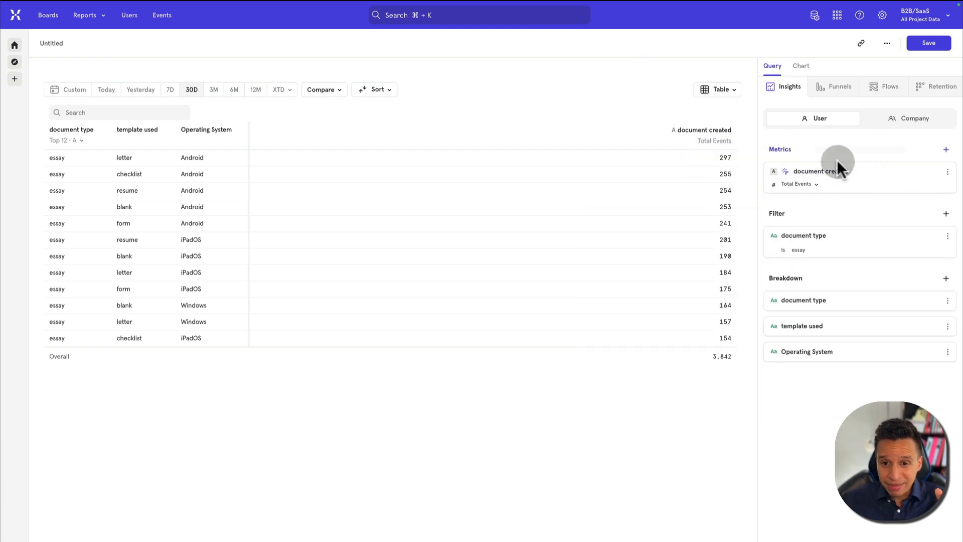
click(808, 185)
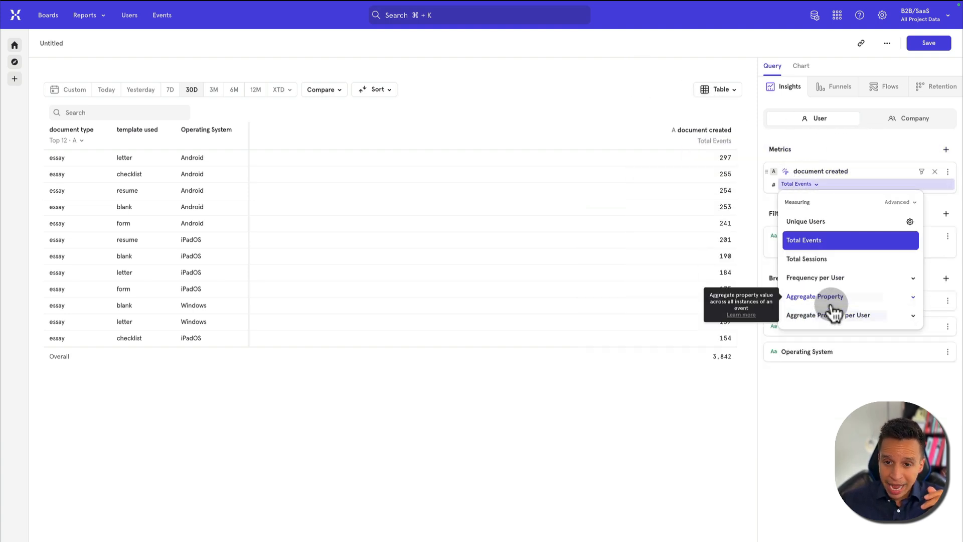
click(612, 77)
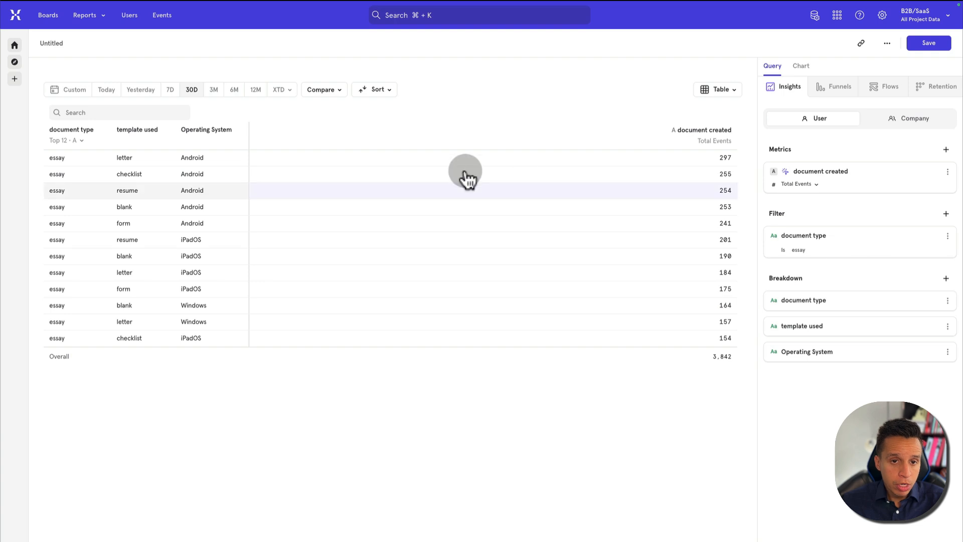
click(323, 90)
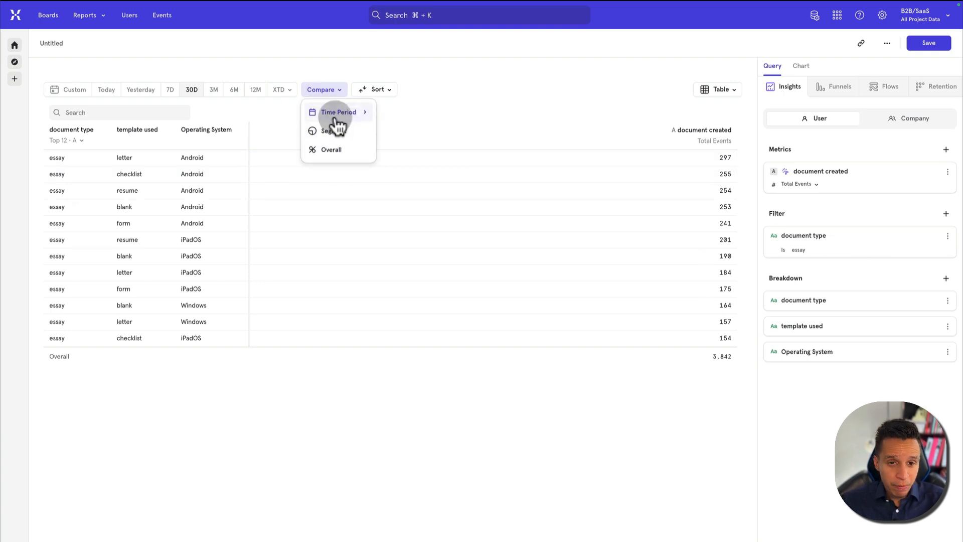
click(445, 80)
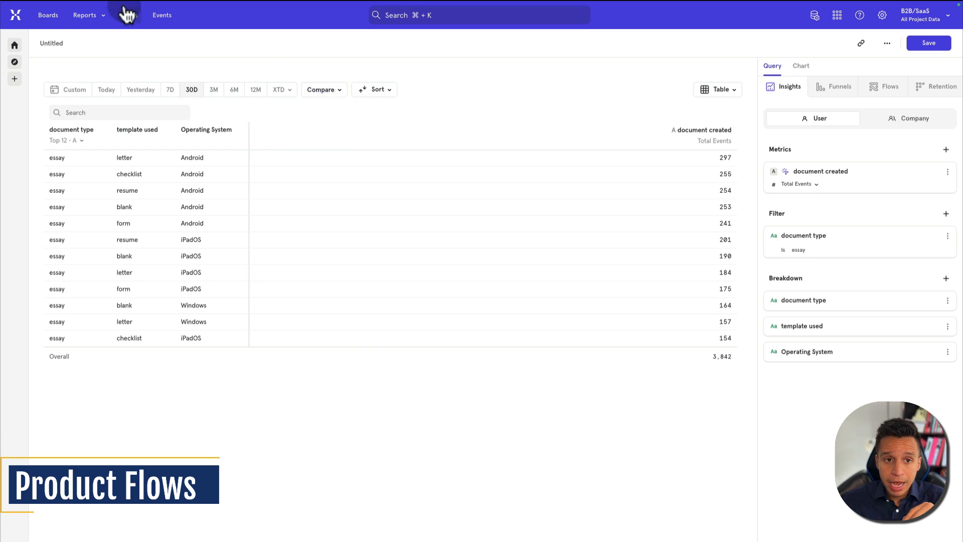
Step: Start a new Funnels report and set sign up as its first step
click(86, 16)
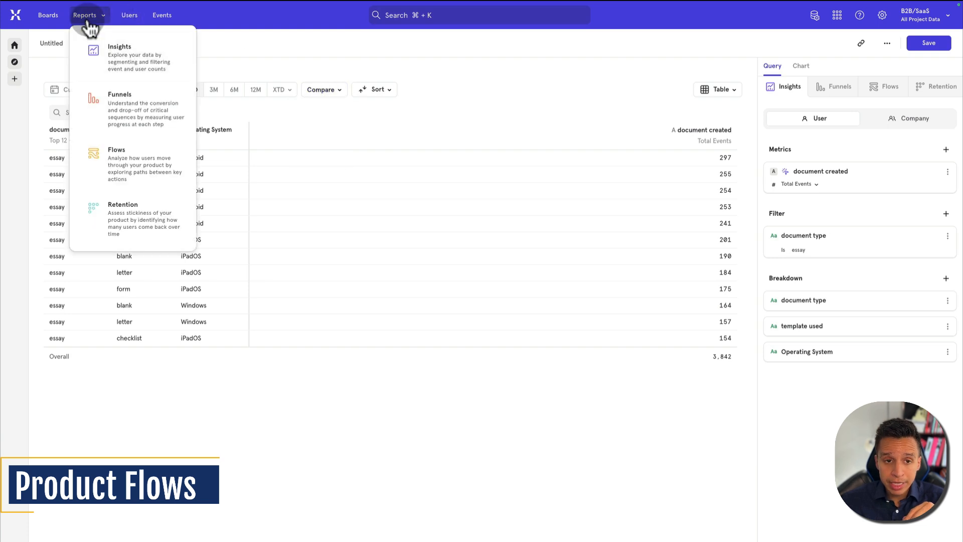
click(131, 101)
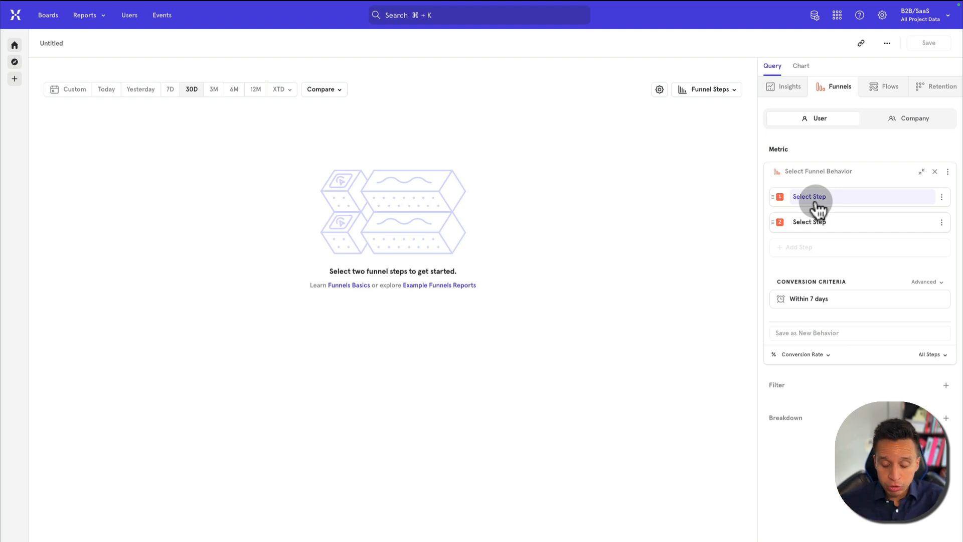
click(815, 201)
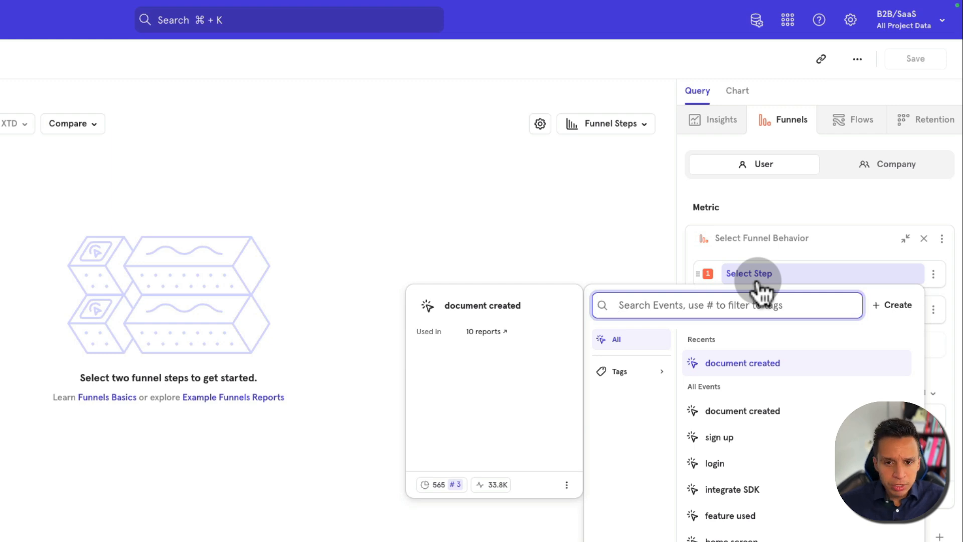
text(sign)
click(727, 365)
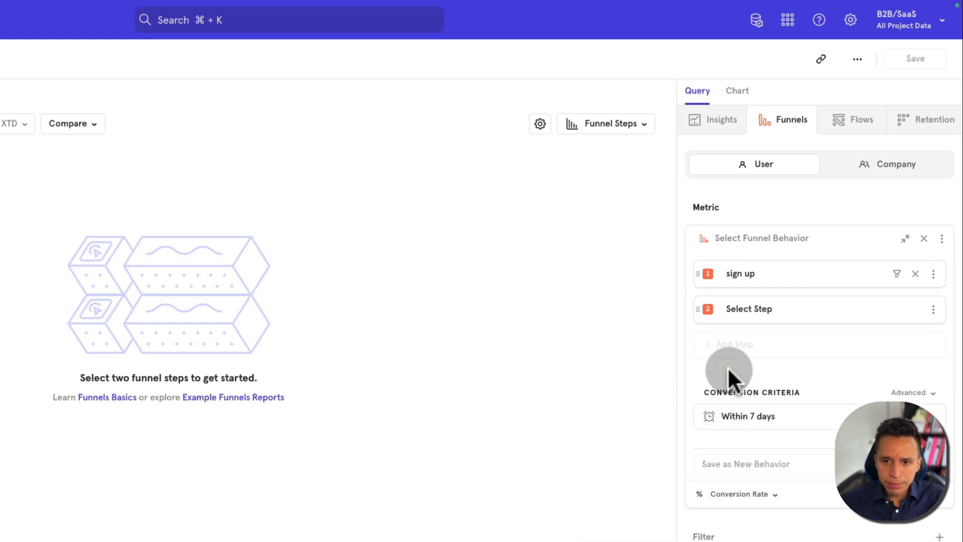
Step: Set the document opened event as the second funnel step
click(751, 316)
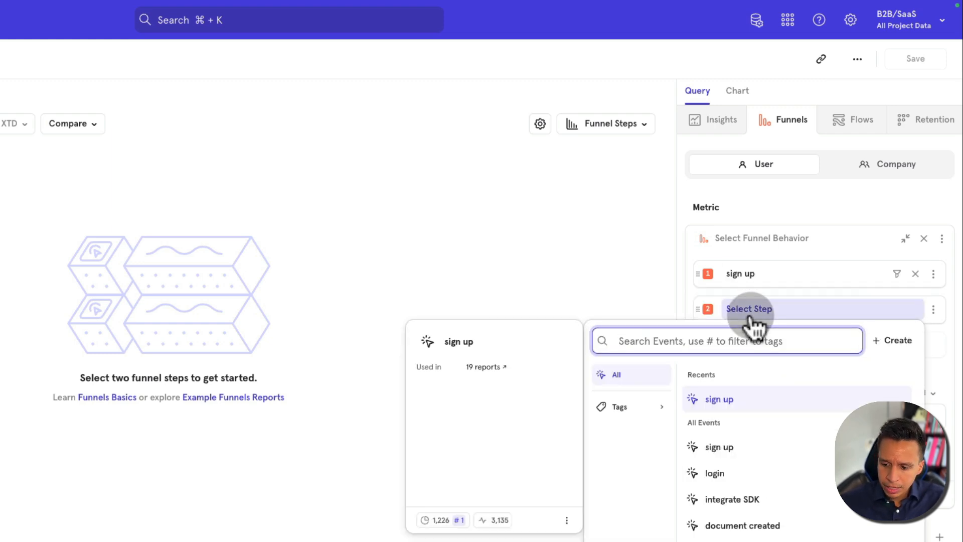
text(document)
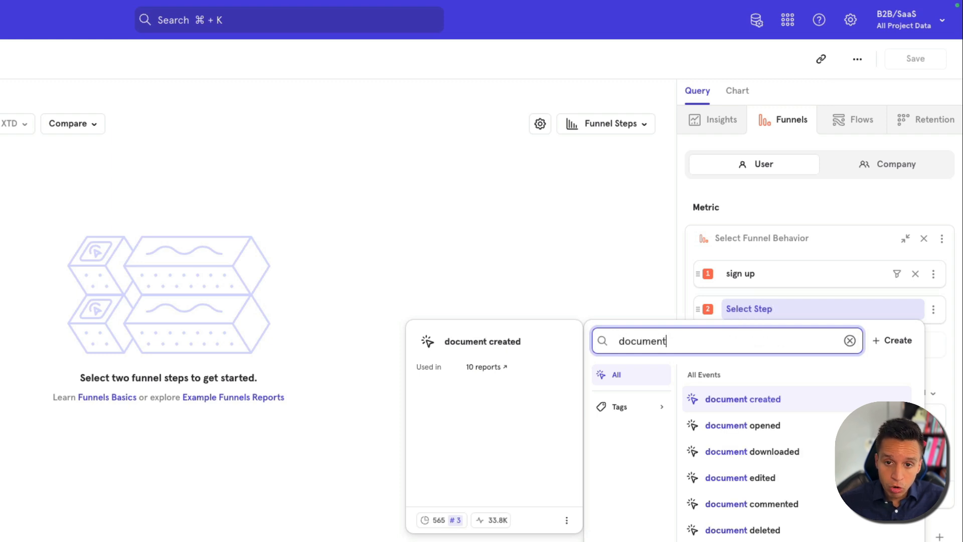
click(772, 425)
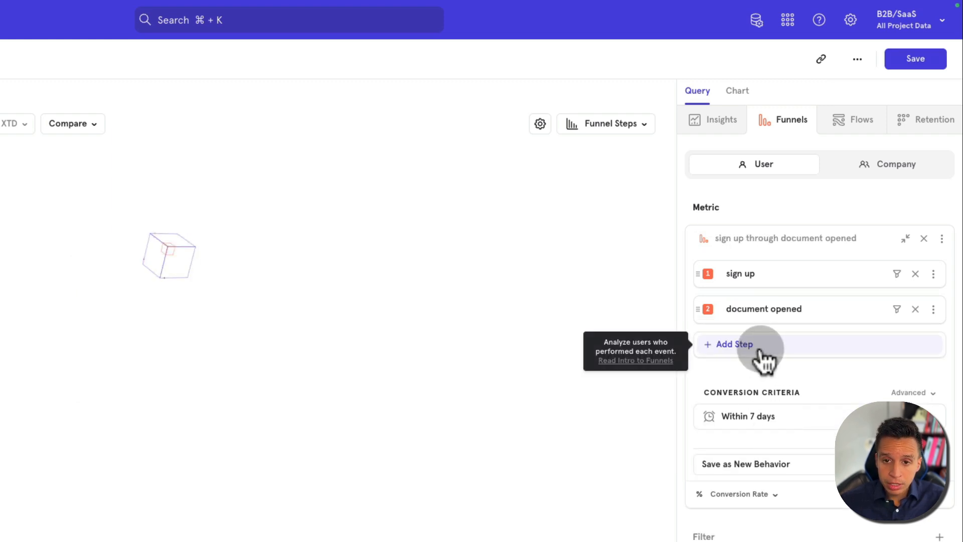
Step: Add document downloaded as the third funnel step and inspect the conversion at each step
click(762, 347)
text(document)
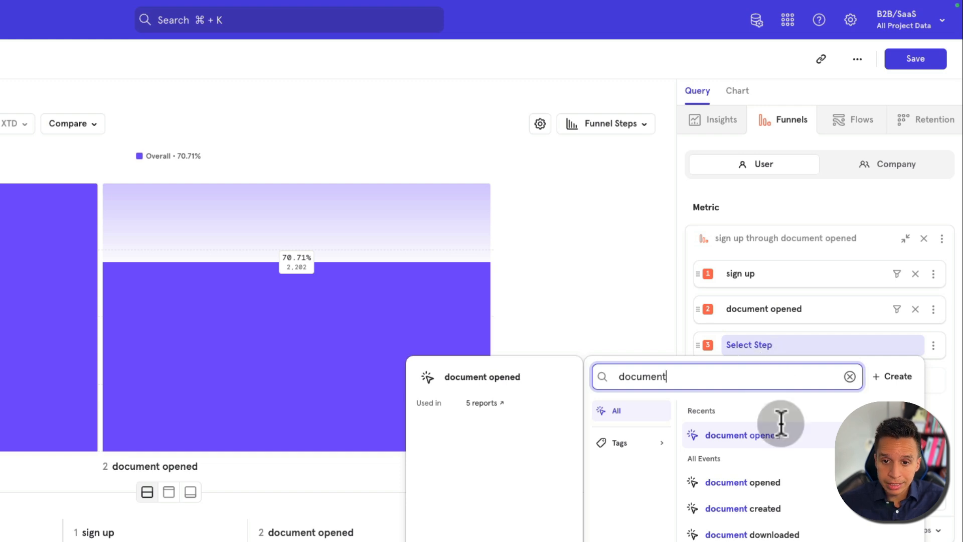
click(800, 534)
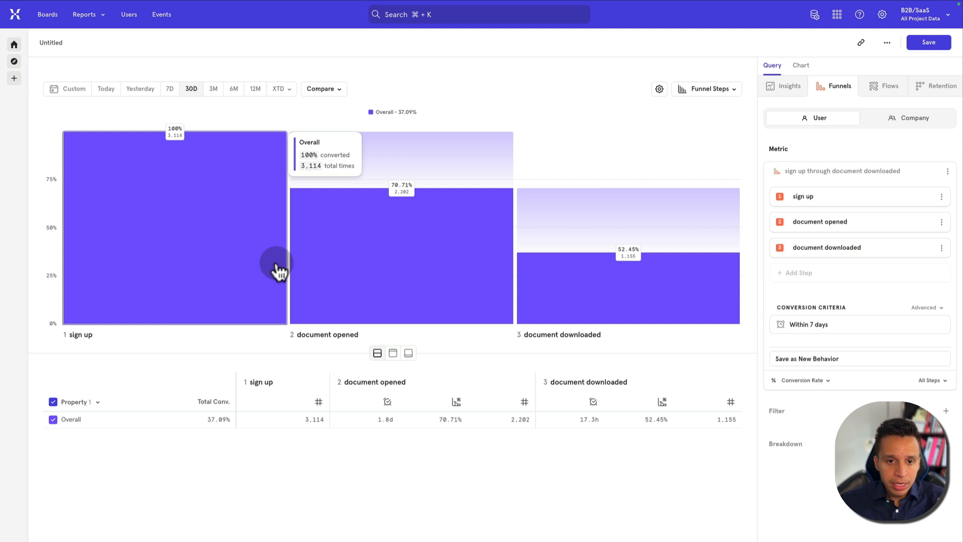
mouse_move(348, 263)
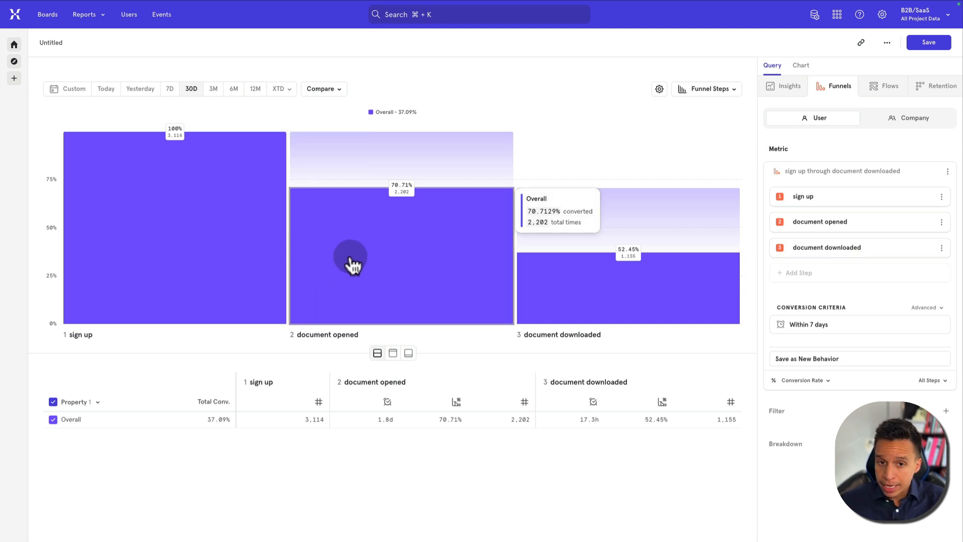
mouse_move(577, 276)
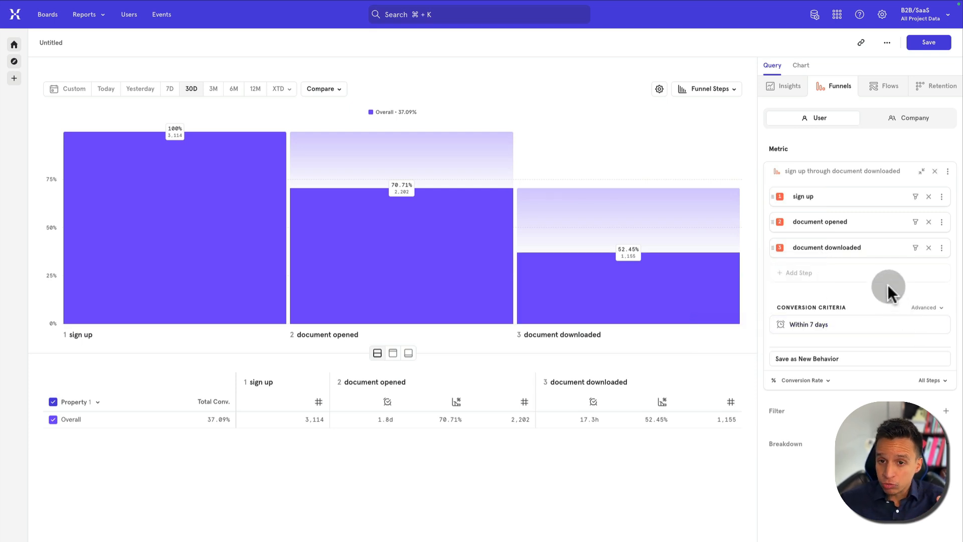
Step: Add a filter on the UTM Source event property to the sign up step of the funnel
click(911, 216)
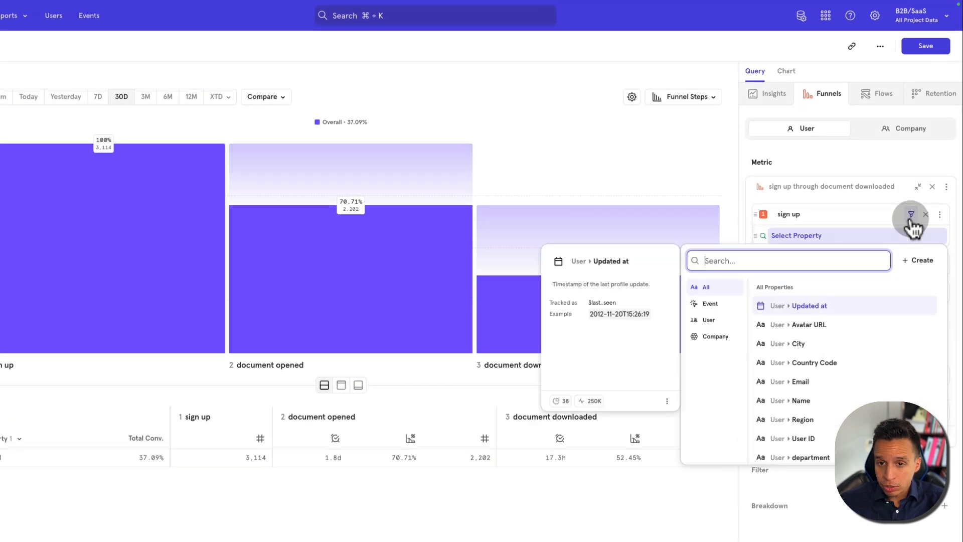
click(709, 304)
scroll(852, 346, down, 1)
scroll(843, 366, down, 1)
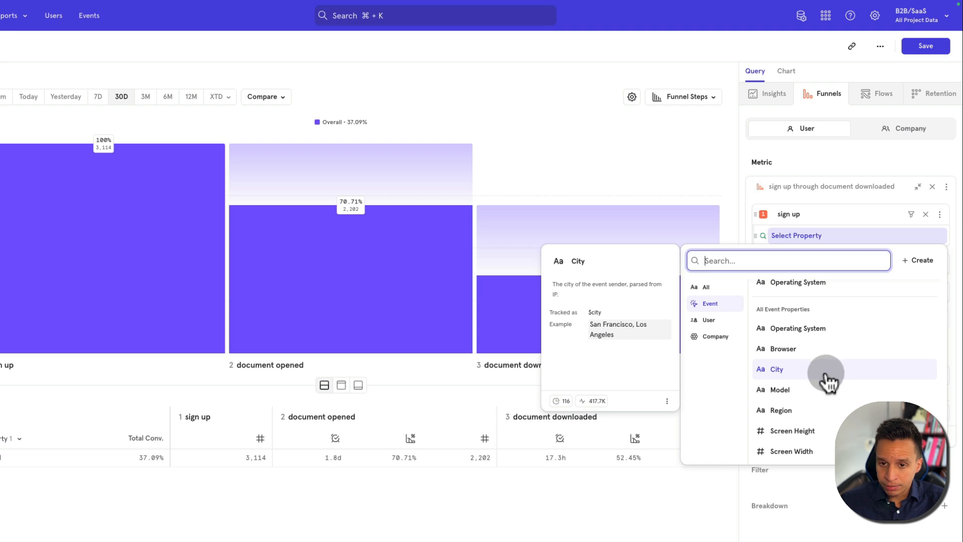
scroll(829, 380, down, 6)
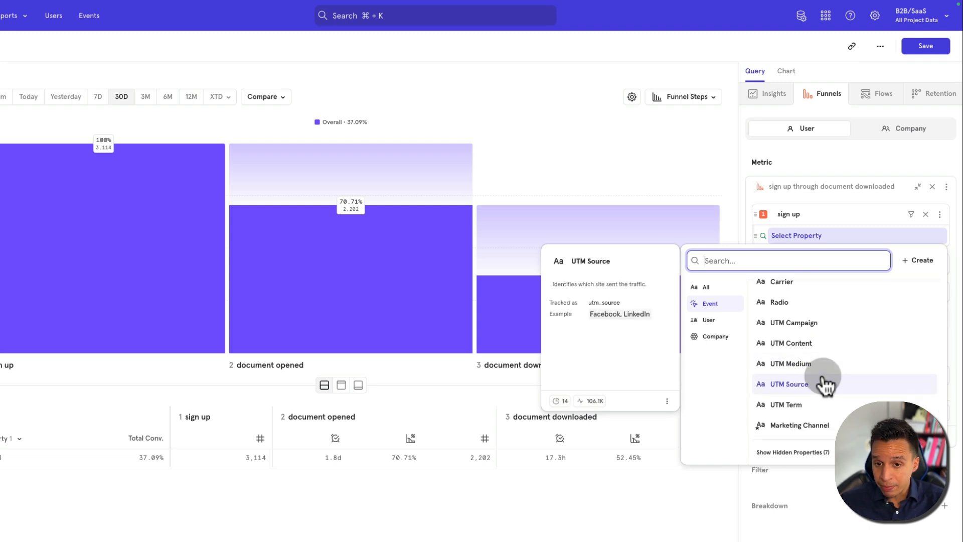
click(825, 384)
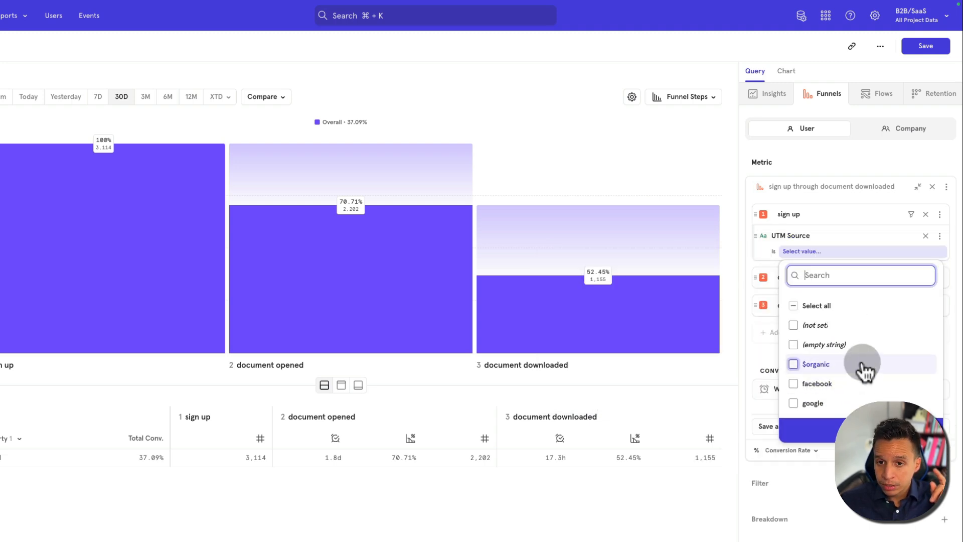
Step: Apply the UTM Source filter with the values facebook and google, and remove it after viewing the funnel
scroll(860, 370, down, 1)
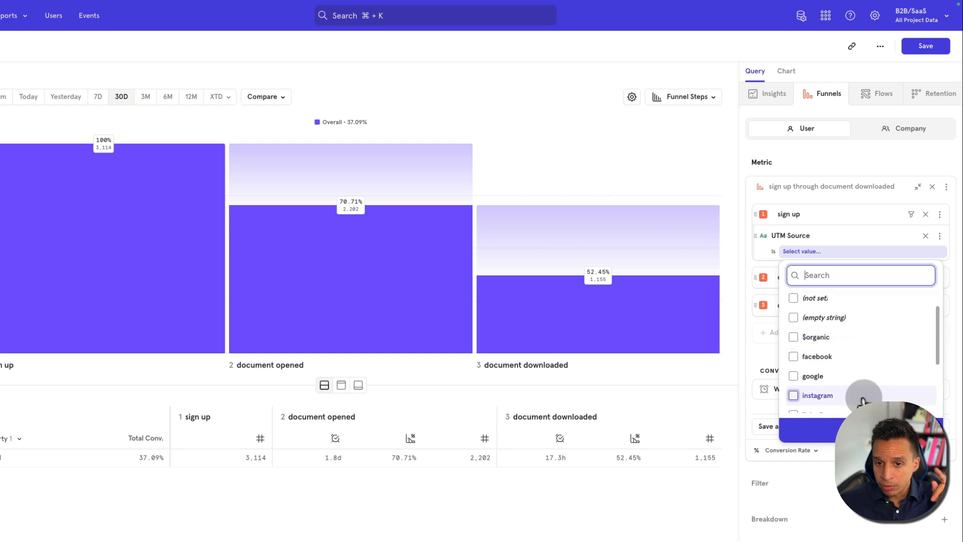
scroll(858, 385, down, 2)
scroll(855, 386, up, 3)
scroll(855, 386, down, 2)
click(835, 346)
click(821, 363)
click(838, 428)
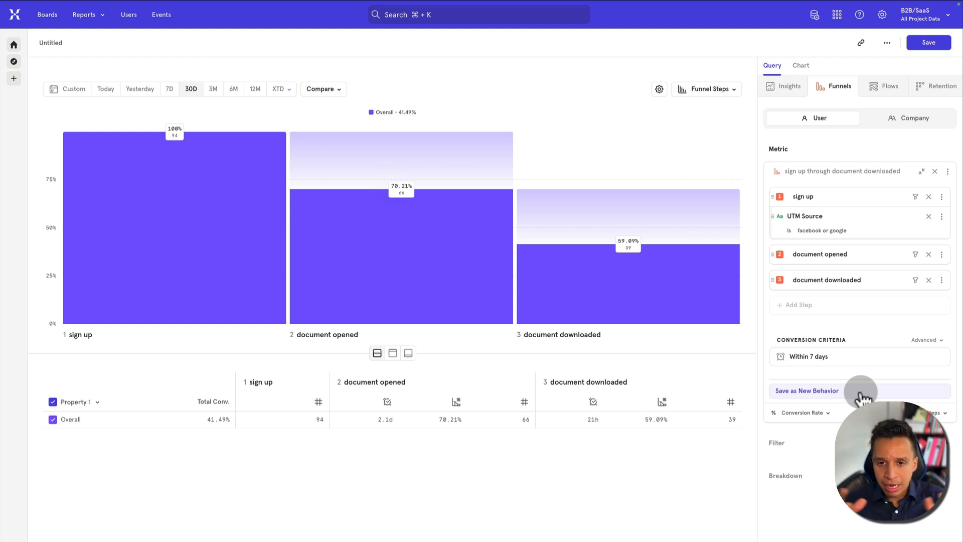
click(929, 217)
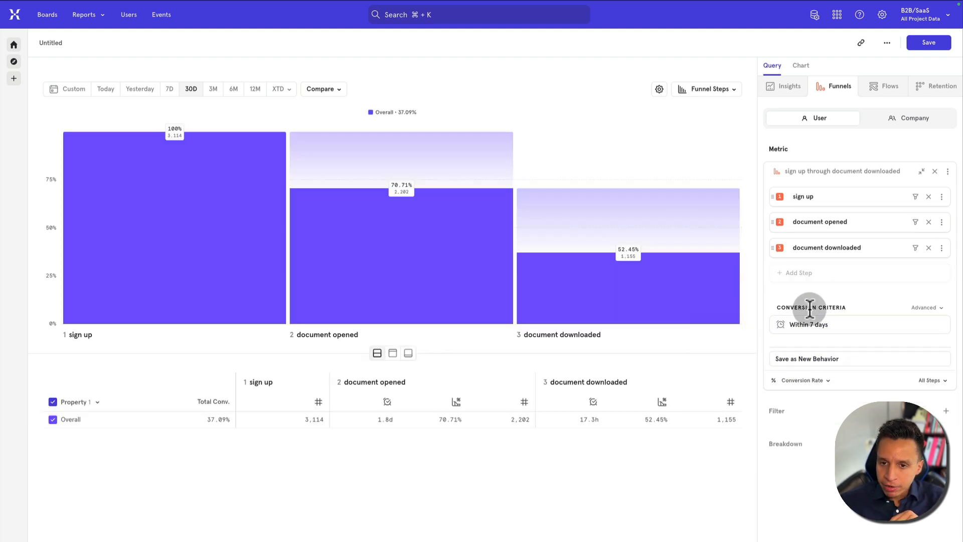
Step: Set the funnel's conversion window to 5 minutes
click(822, 331)
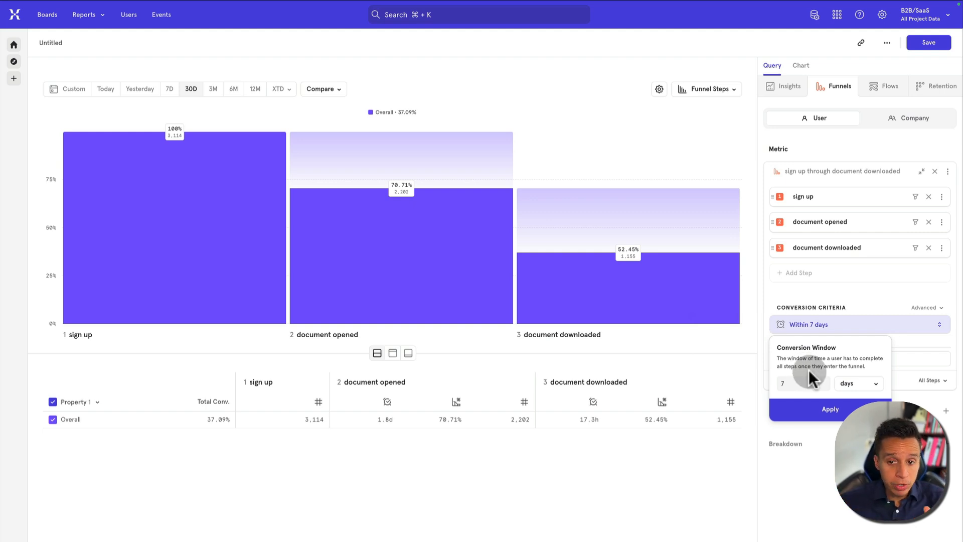
click(853, 383)
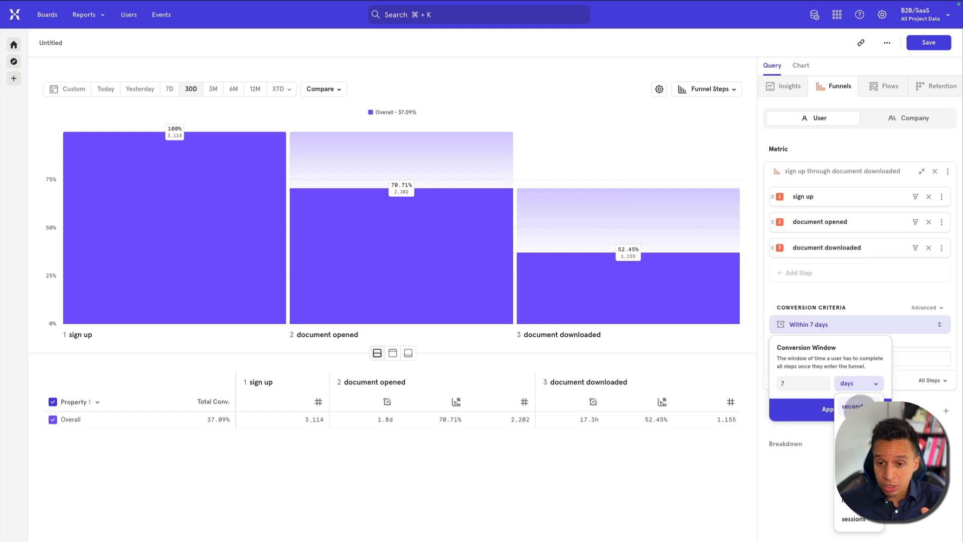
click(851, 424)
click(802, 385)
text(5)
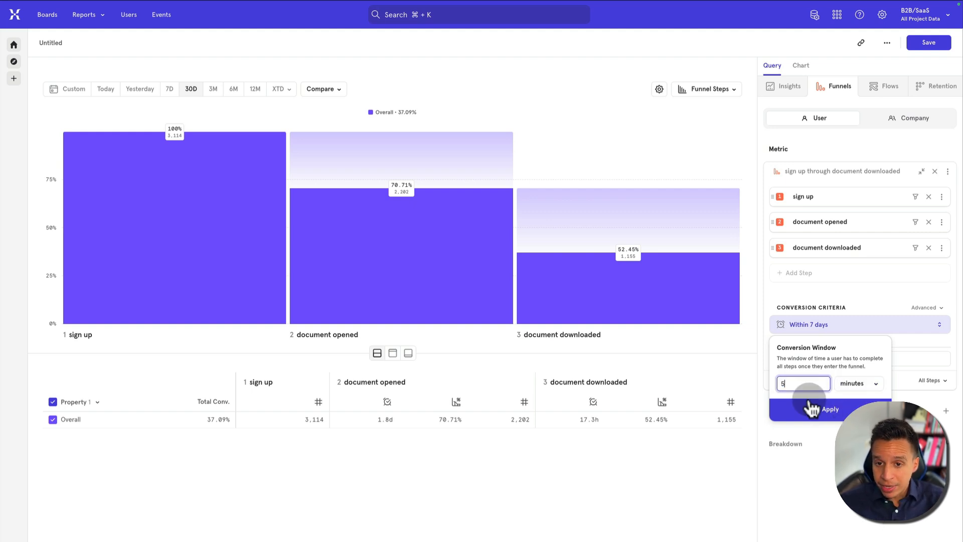
click(829, 412)
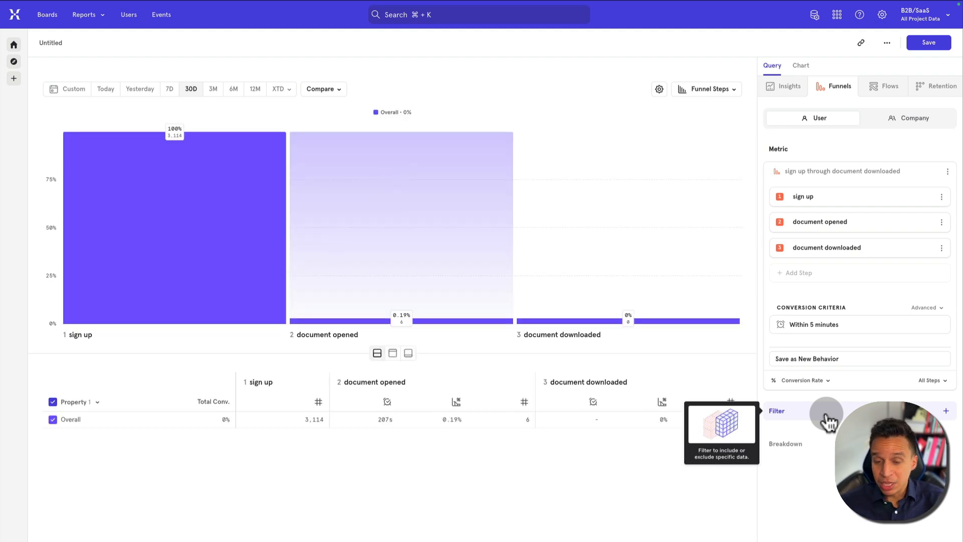
Step: Set the funnel's conversion window back to 7 days
click(843, 329)
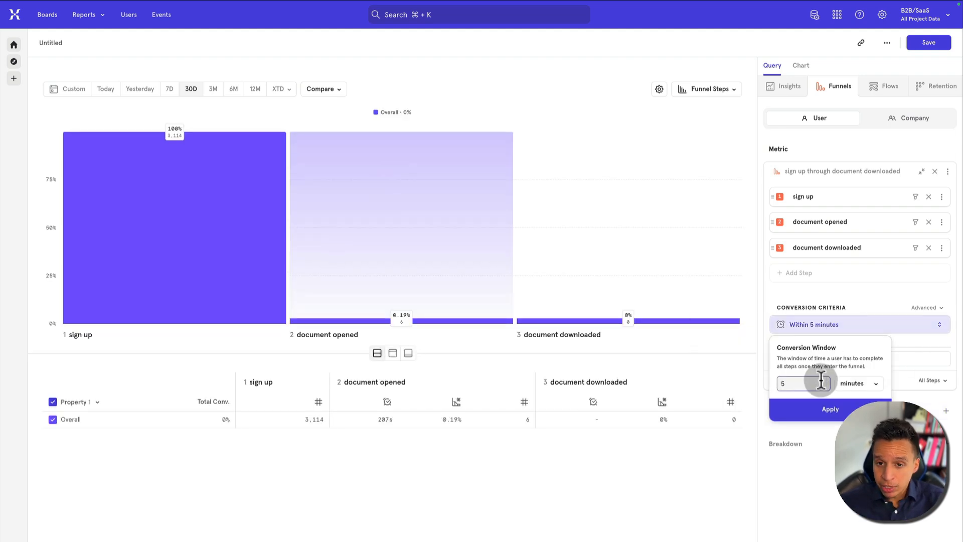
text(7)
click(856, 384)
click(853, 462)
click(830, 409)
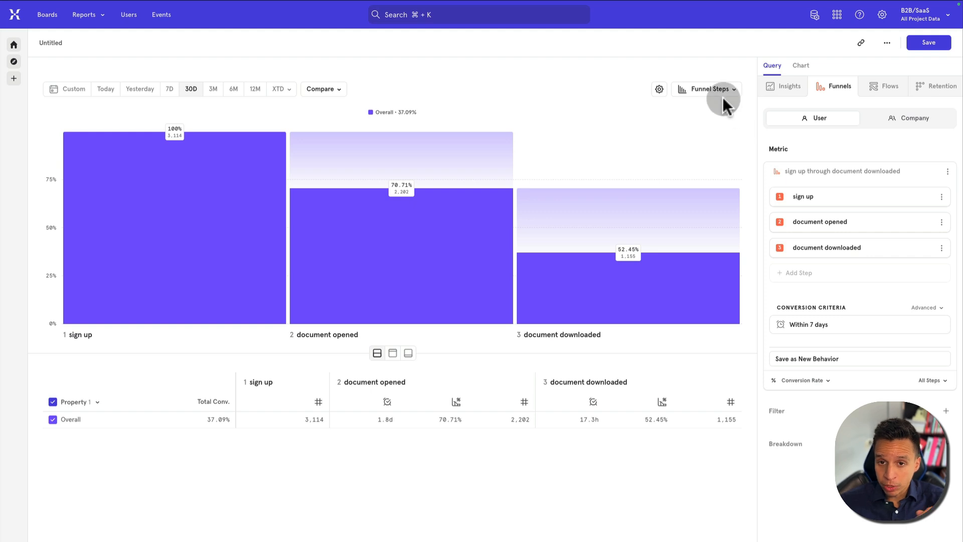
Step: Measure the funnel by average time to convert and inspect the resulting bar
click(806, 380)
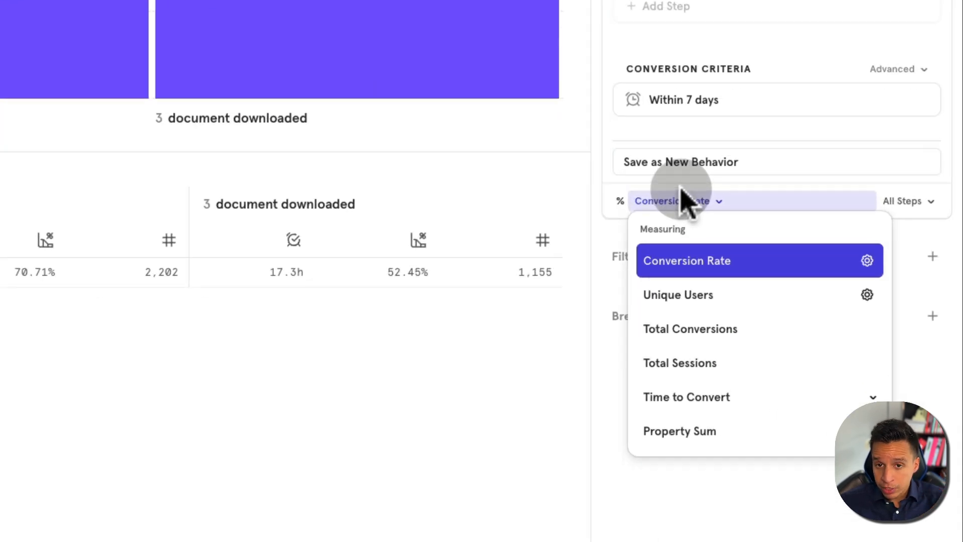
click(747, 401)
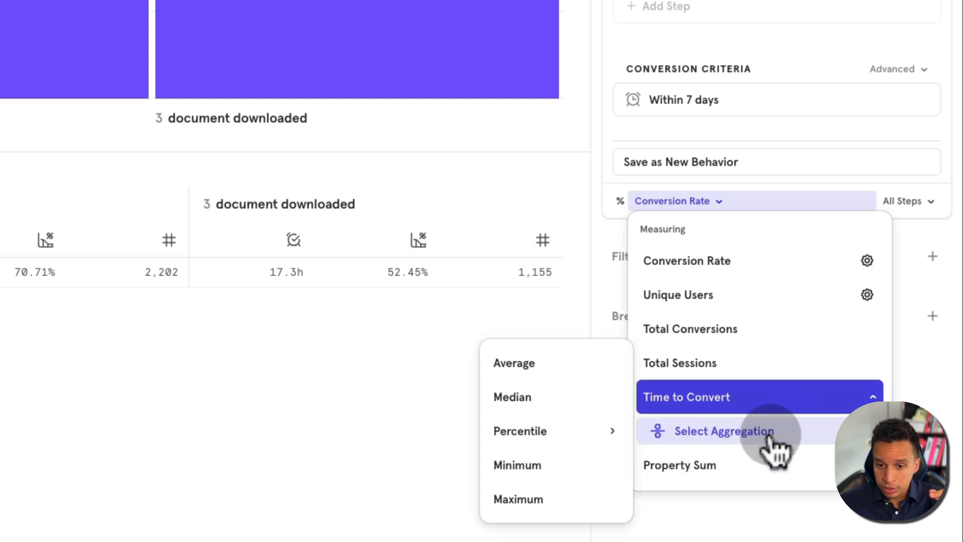
click(557, 365)
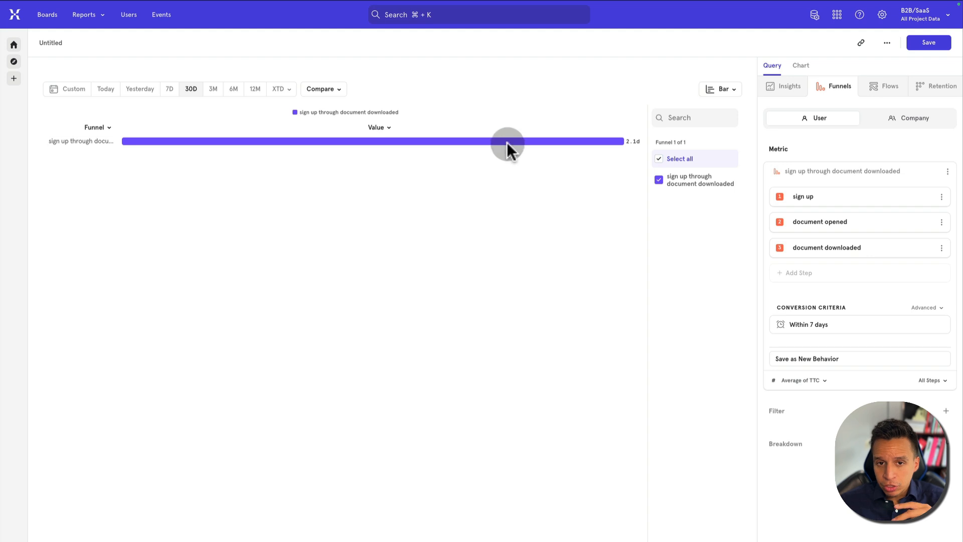
mouse_move(509, 147)
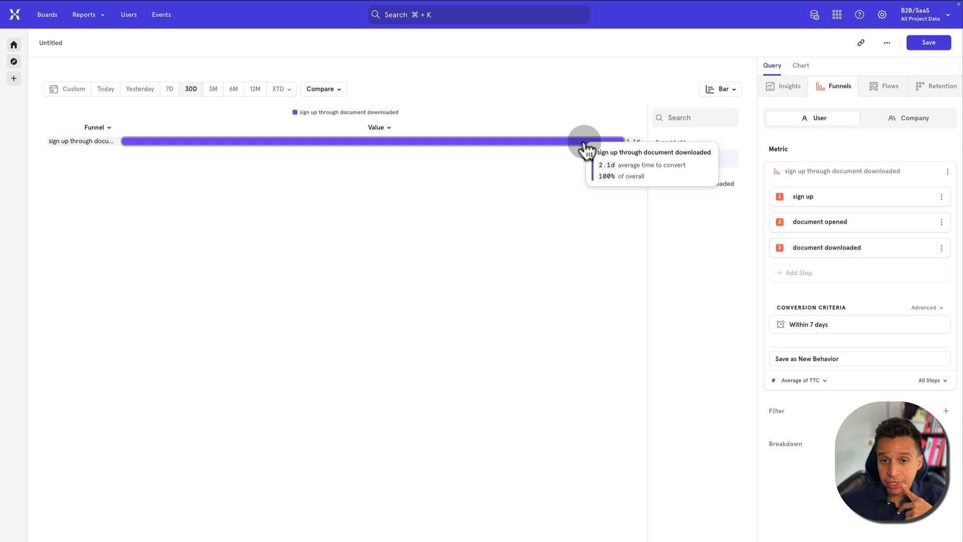
Step: Switch the measurement back to Conversion Rate and show the chart as Funnel Steps
click(802, 380)
click(834, 422)
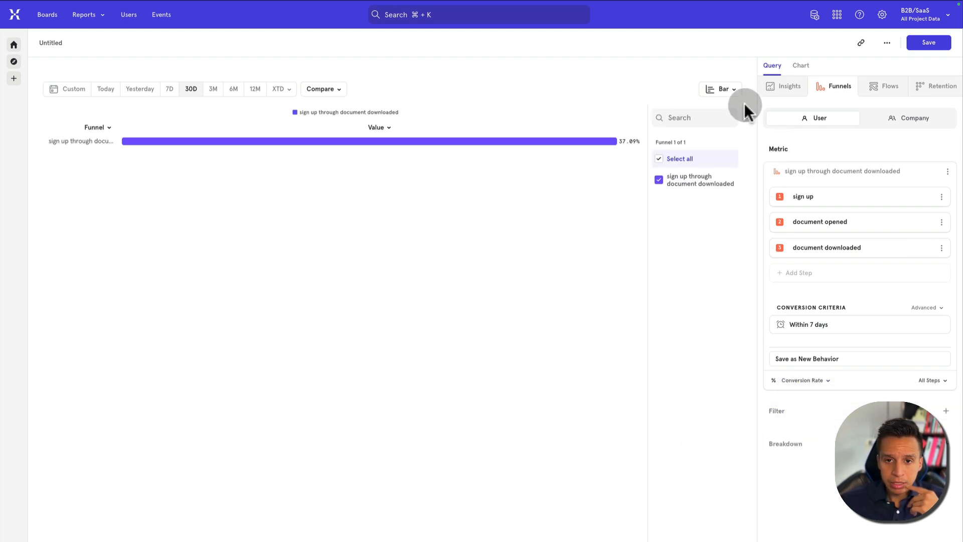
click(729, 93)
click(729, 111)
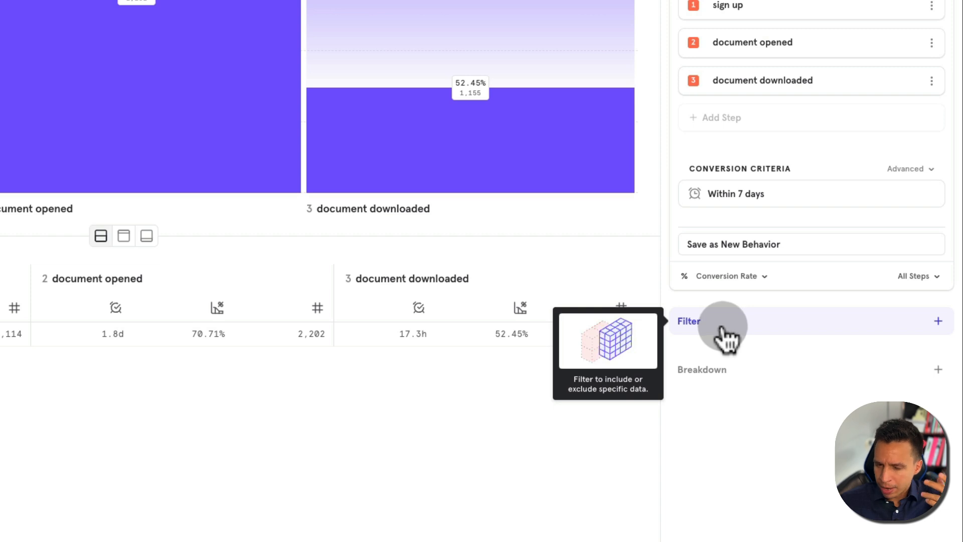
Step: Break down the funnel by the UTM Source event property
click(718, 374)
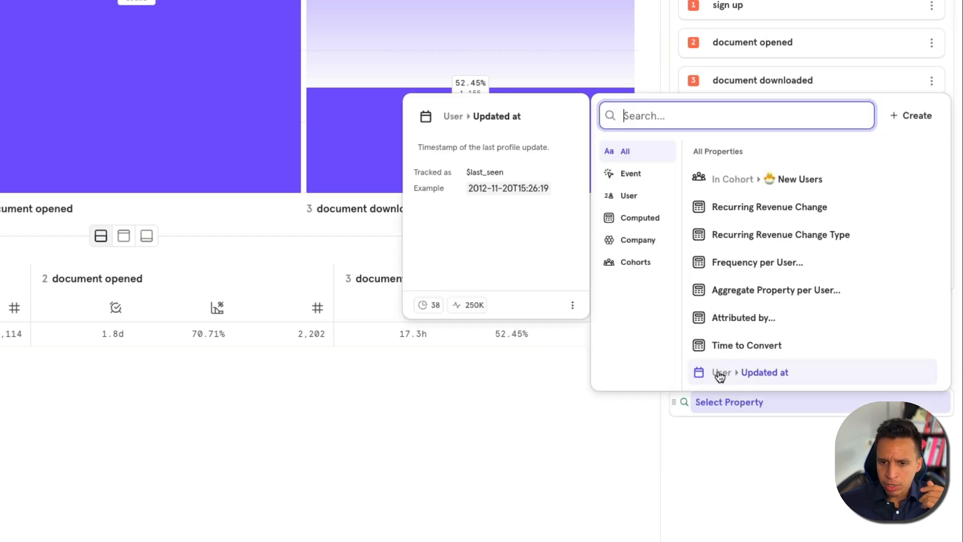
click(651, 182)
click(735, 115)
click(744, 179)
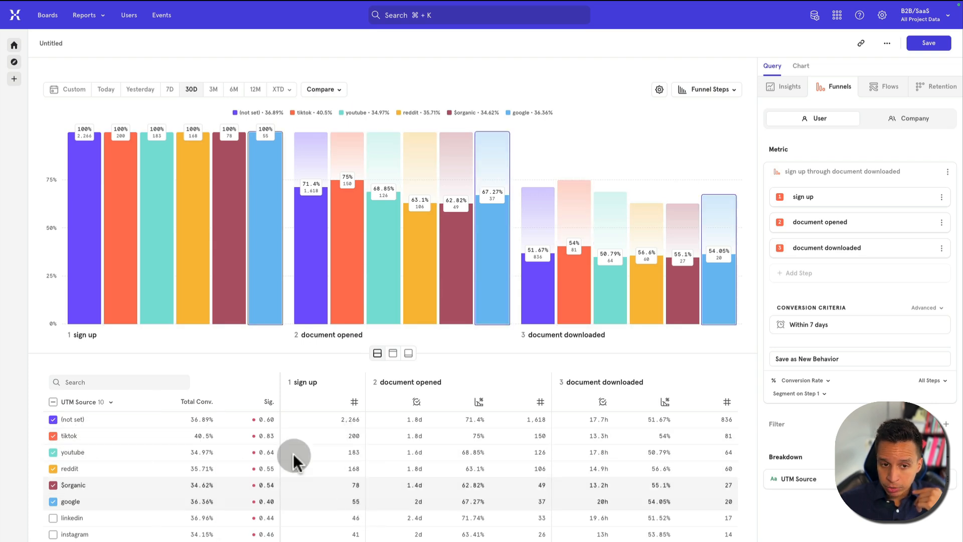
Step: Exclude the (not set) traffic source from the funnel chart to compare the remaining sources
double_click(349, 420)
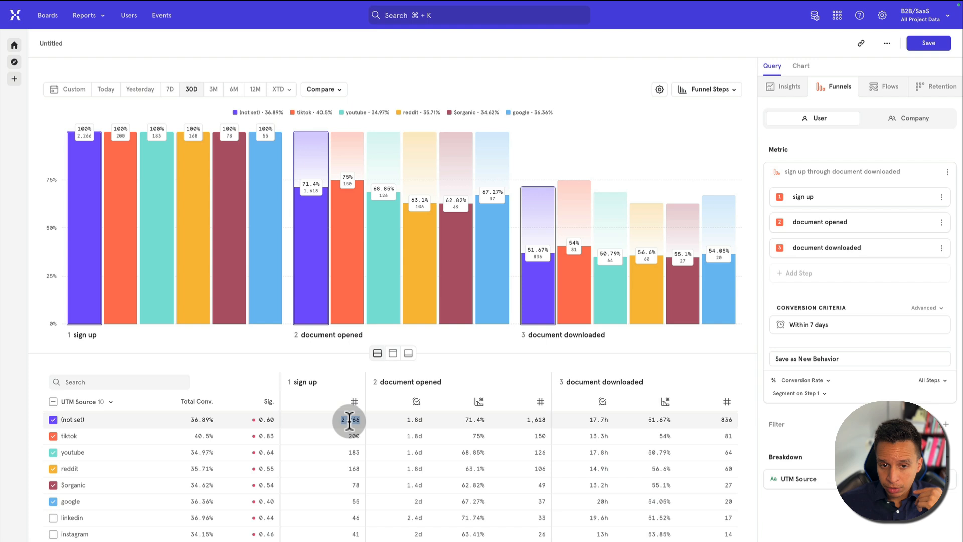
click(53, 421)
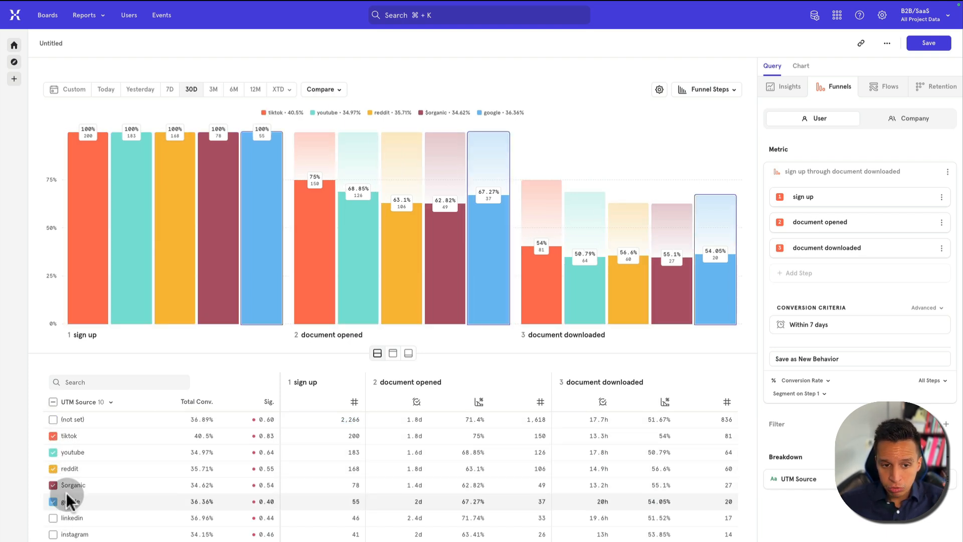
triple_click(68, 423)
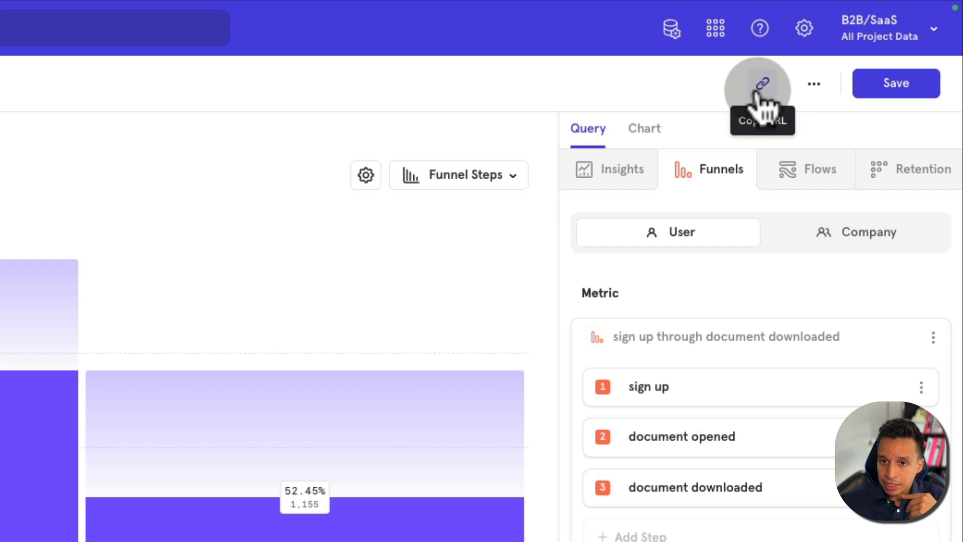
Step: Examine the report's additional actions, including its export formats
click(813, 85)
click(744, 300)
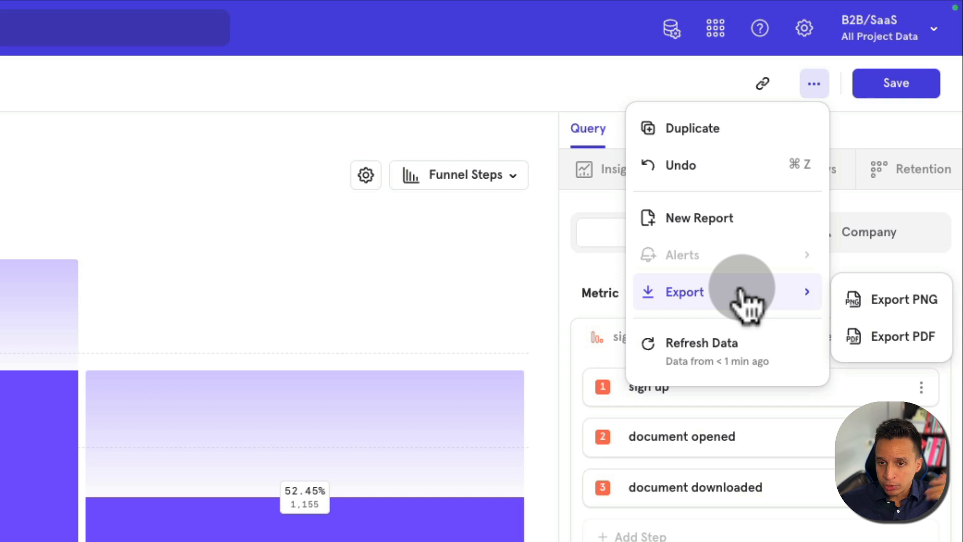
click(247, 127)
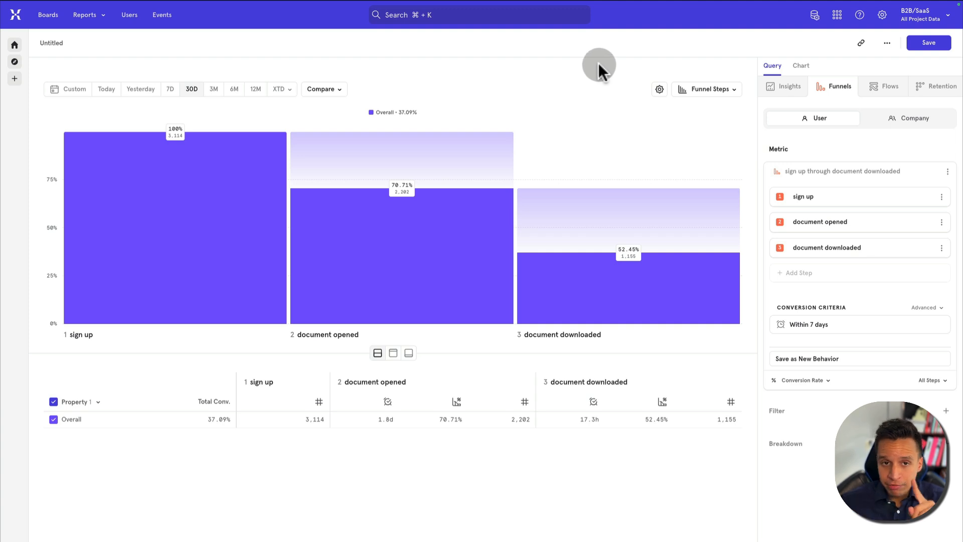
Step: Start a new Flows report with sign up as its starting step
click(98, 19)
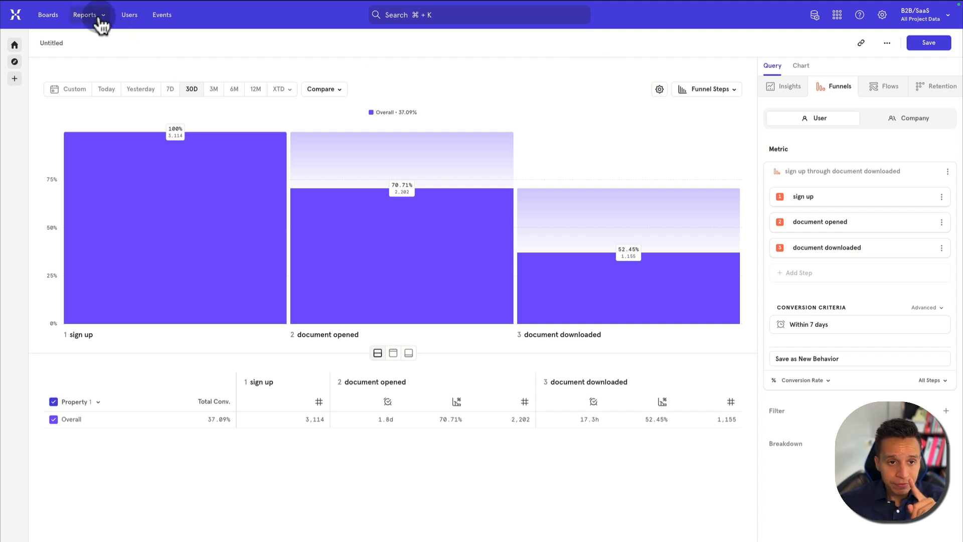
click(136, 165)
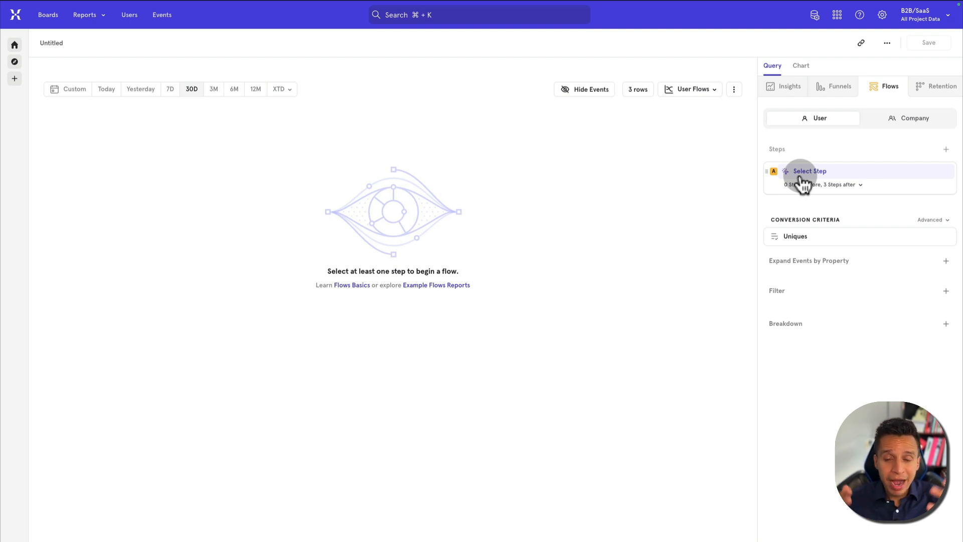
click(801, 178)
text(sign)
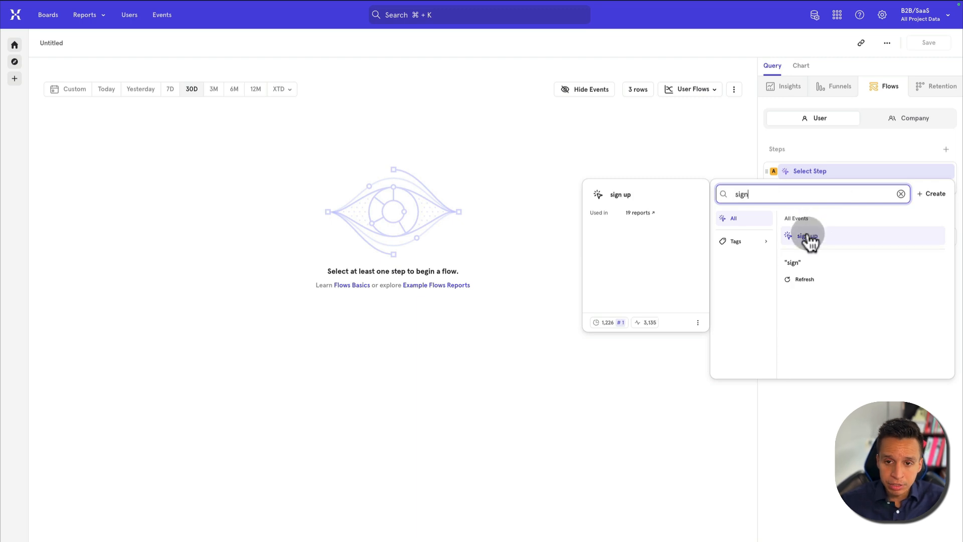
click(809, 237)
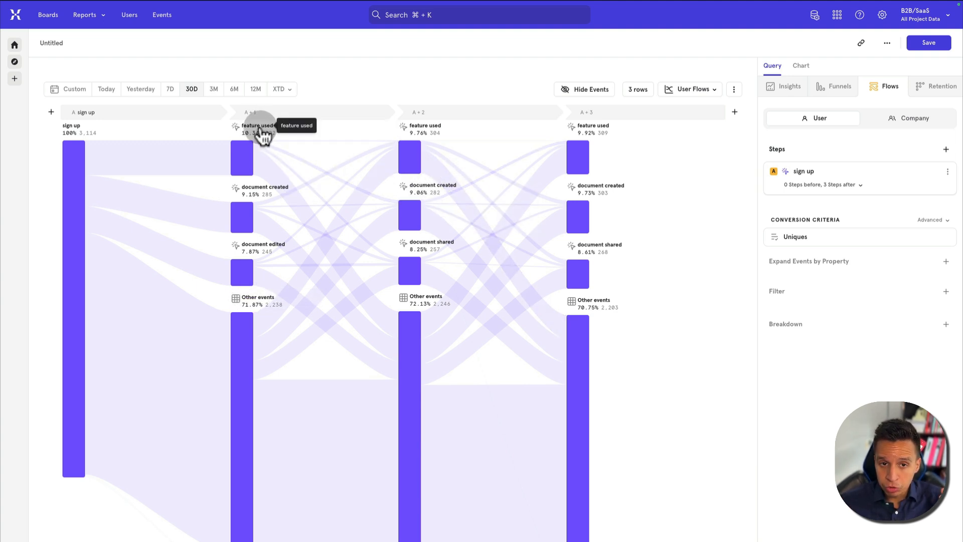
Step: Hide the feature used event from the user flow
click(579, 94)
text(hide)
key(ctrl+a)
text(fea)
click(607, 171)
click(631, 195)
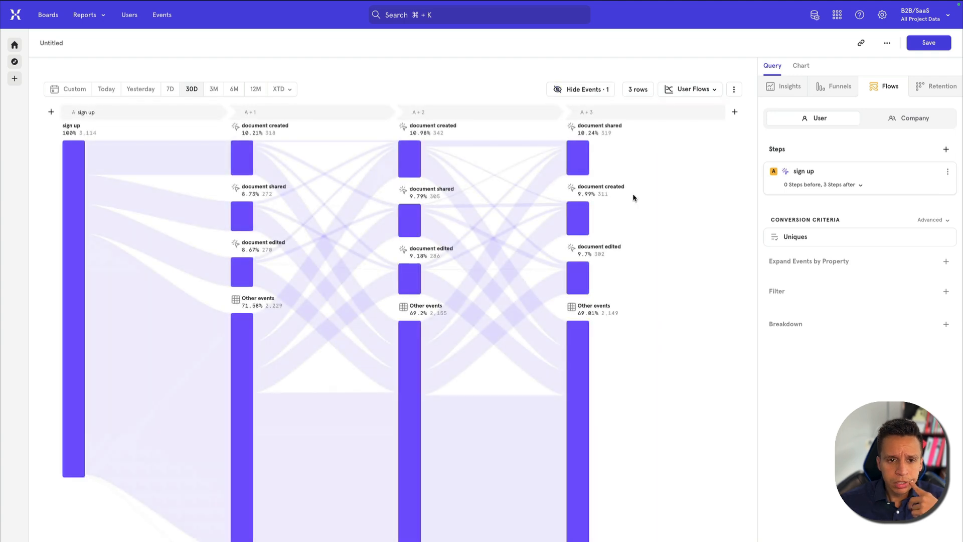
Step: Expand the Other events group following sign up by adding two rows of events to the flow
click(241, 266)
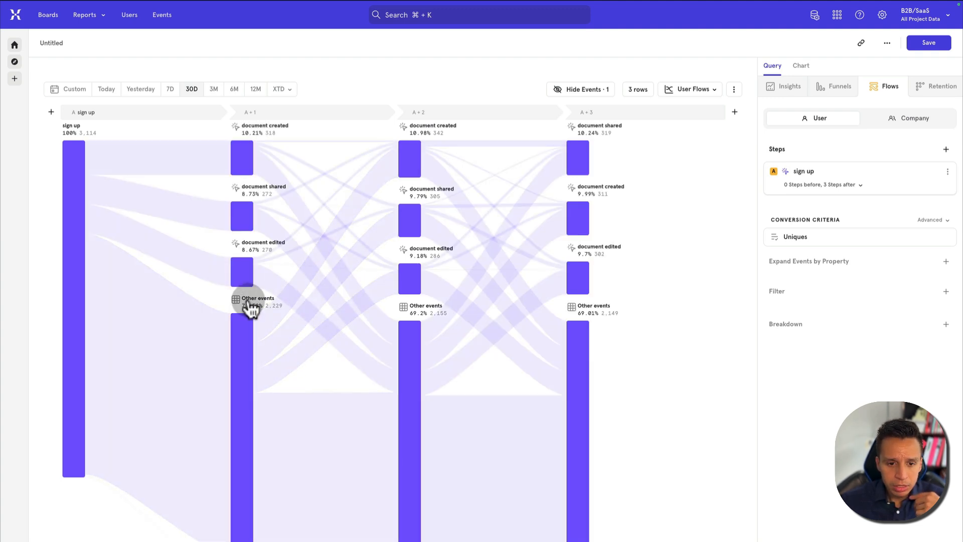
click(242, 462)
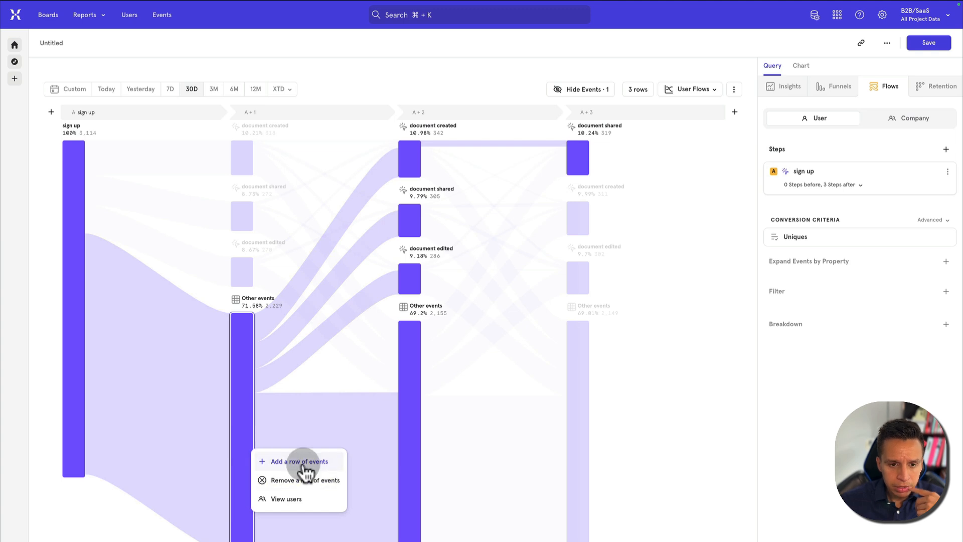
click(303, 465)
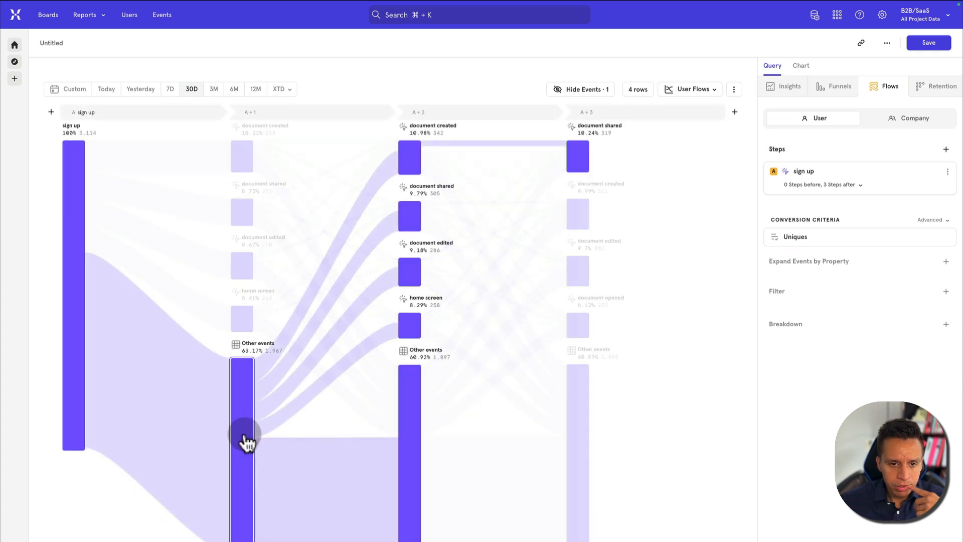
click(244, 436)
click(275, 452)
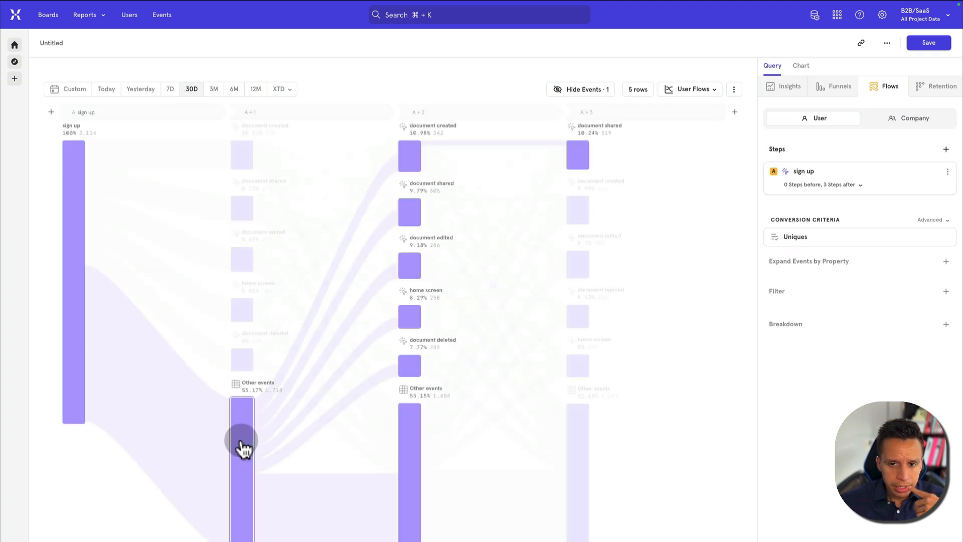
Step: Break out two more rows of events from the Other events group after sign up, for 7 rows in total
click(246, 449)
click(275, 460)
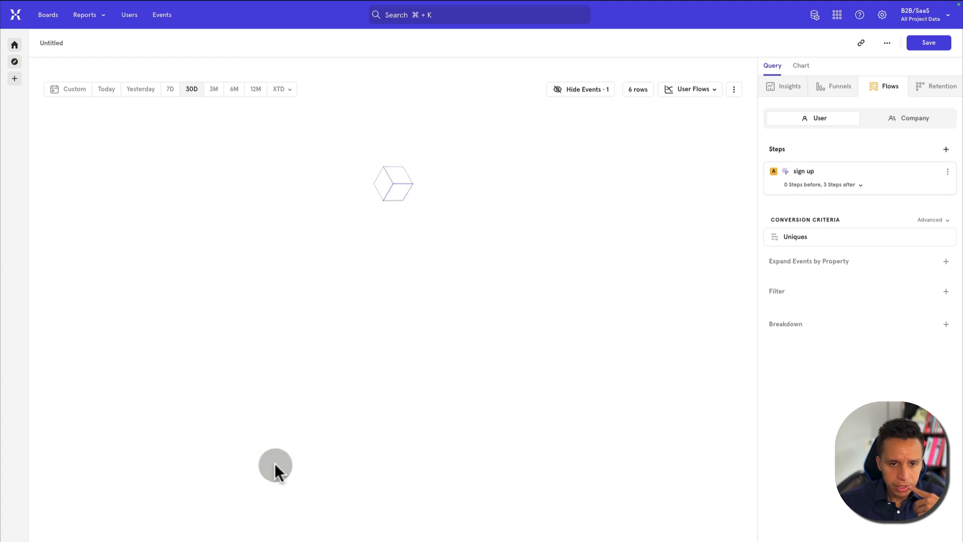
click(244, 463)
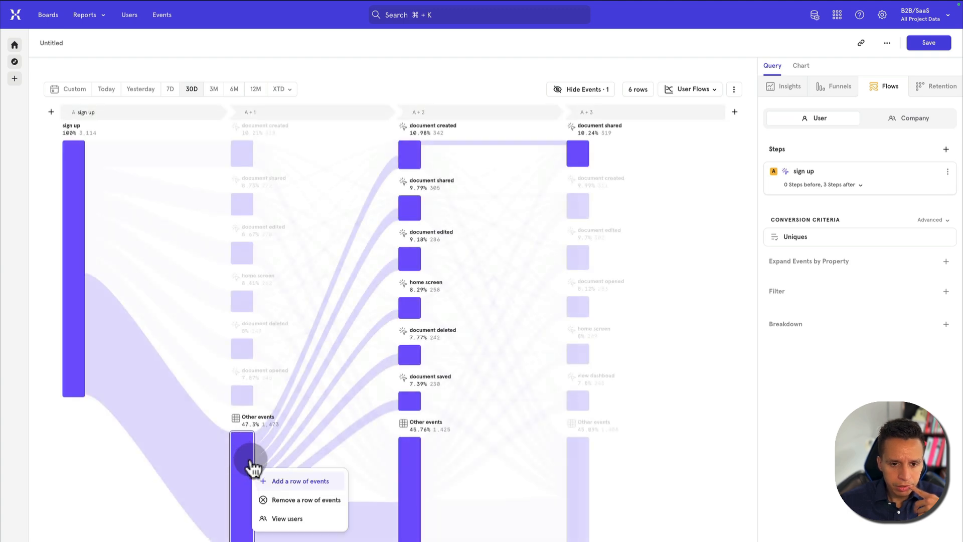
click(279, 480)
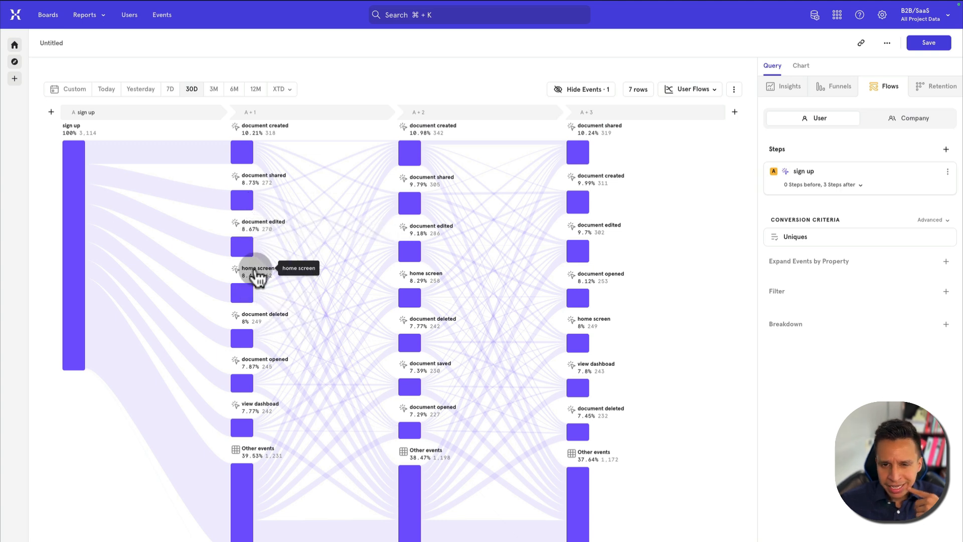
Step: Hide the home screen event from the user flow and check the rows of events setting
mouse_move(522, 114)
click(574, 94)
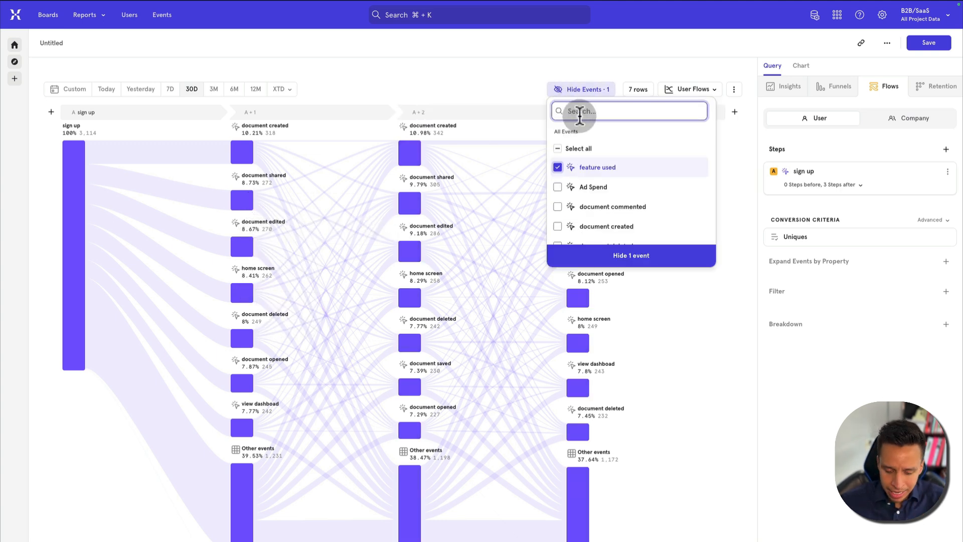
text(home)
click(570, 169)
click(620, 196)
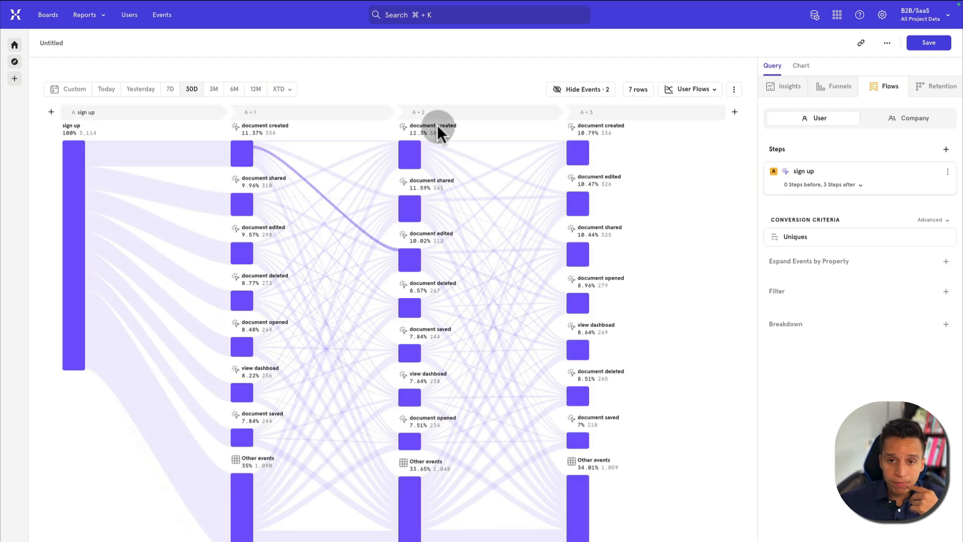
click(637, 90)
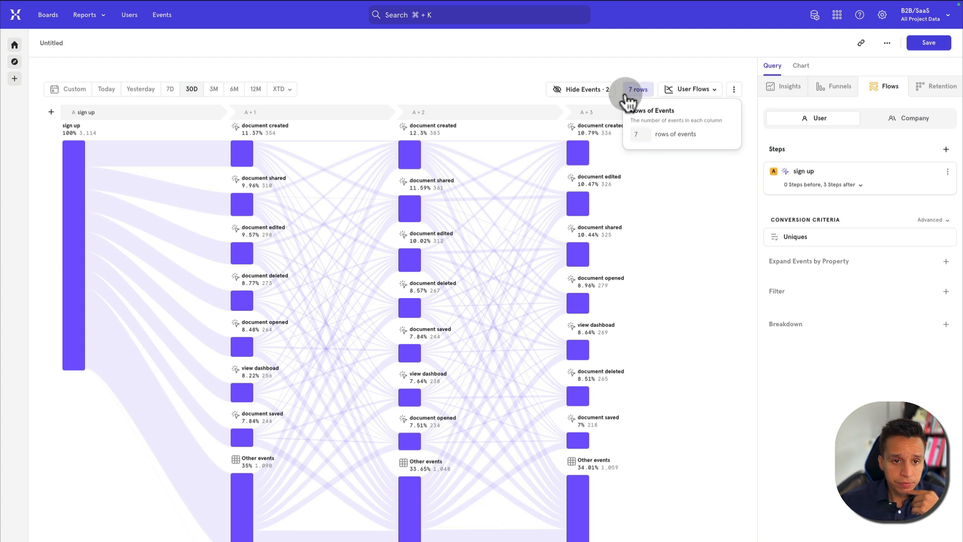
Step: Expand the sign up step by the UTM Source property, and remove that expansion from the query
click(78, 205)
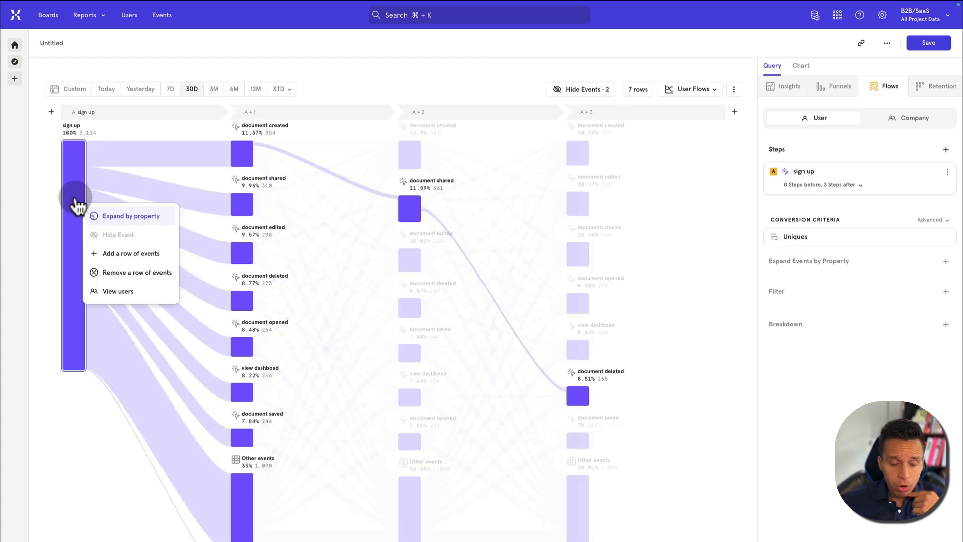
click(134, 217)
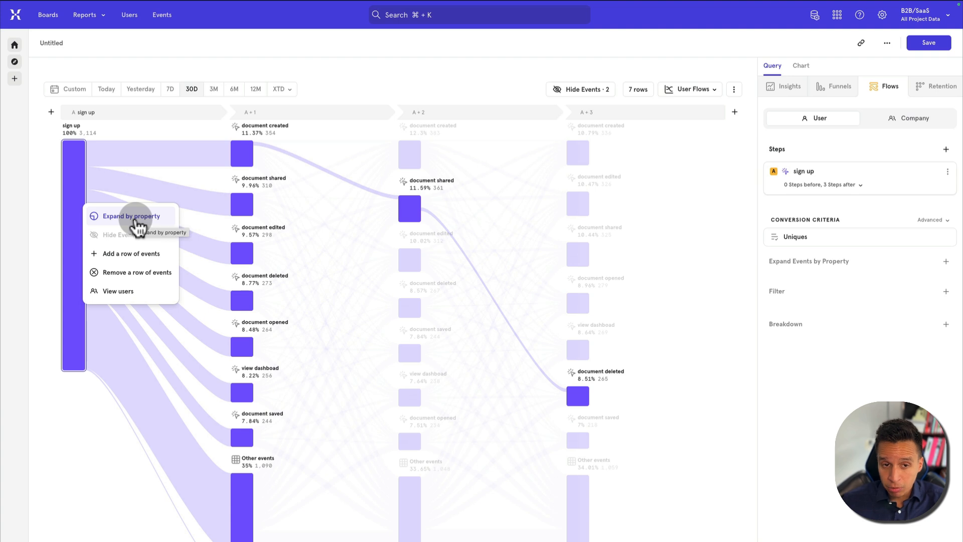
click(135, 217)
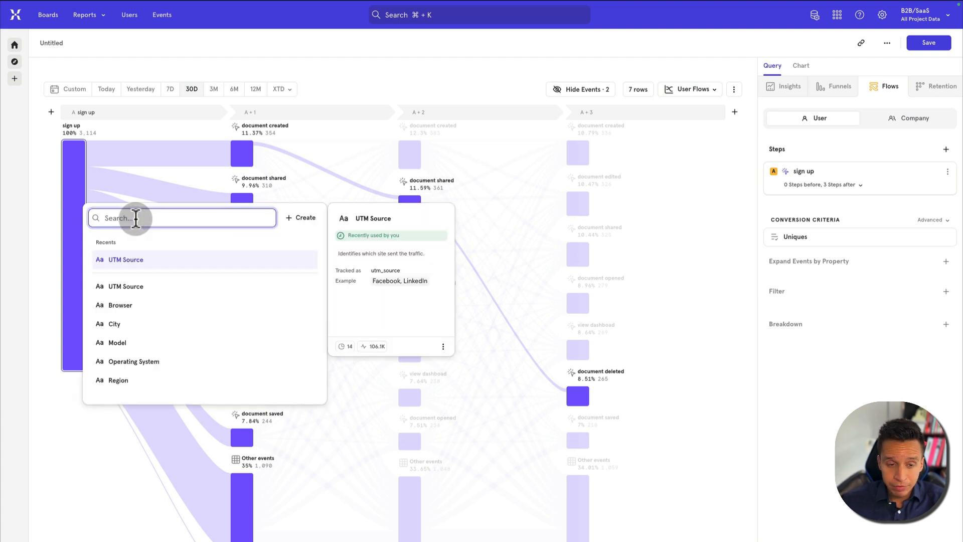
click(146, 264)
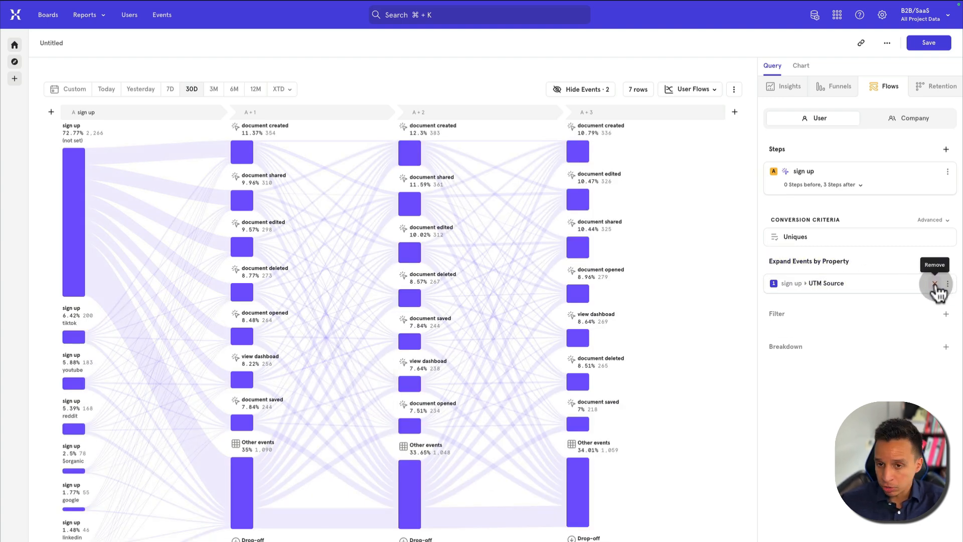
click(935, 284)
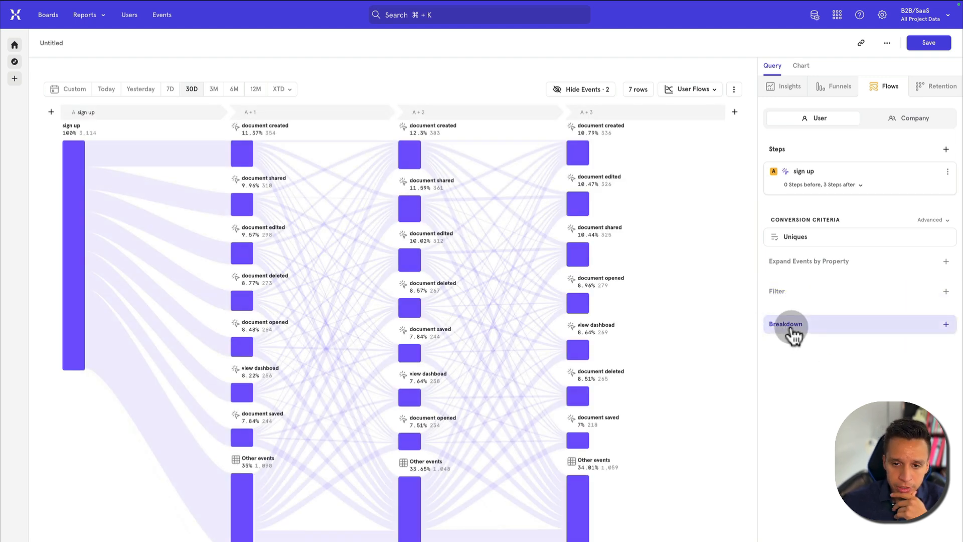
Step: Break down the user flow by the New Users cohort
click(788, 325)
text(plan)
key(super+a)
key(BackSpace)
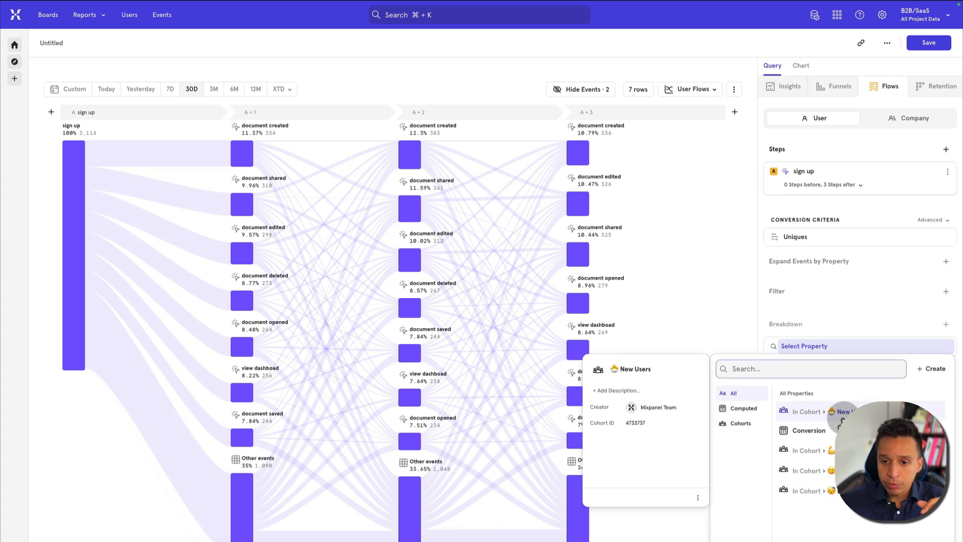
click(843, 413)
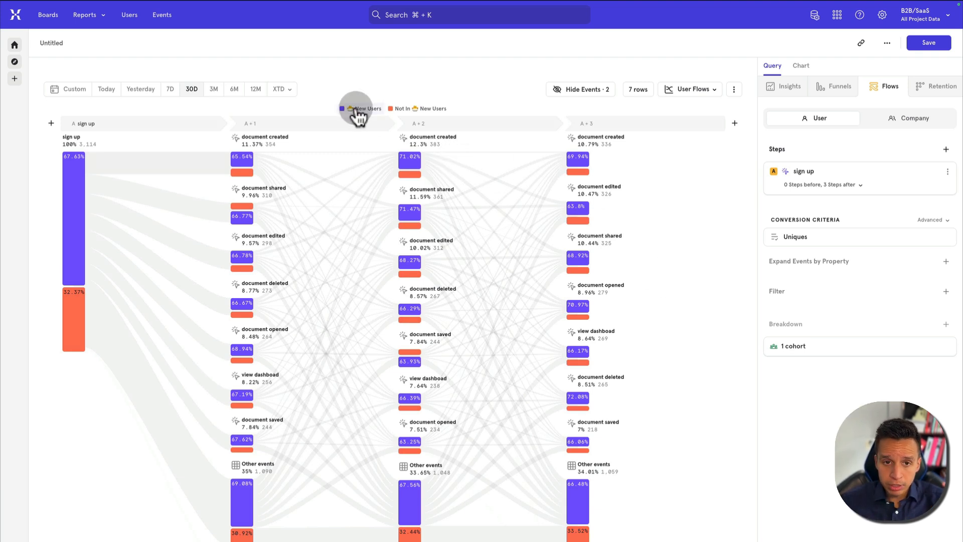
click(408, 108)
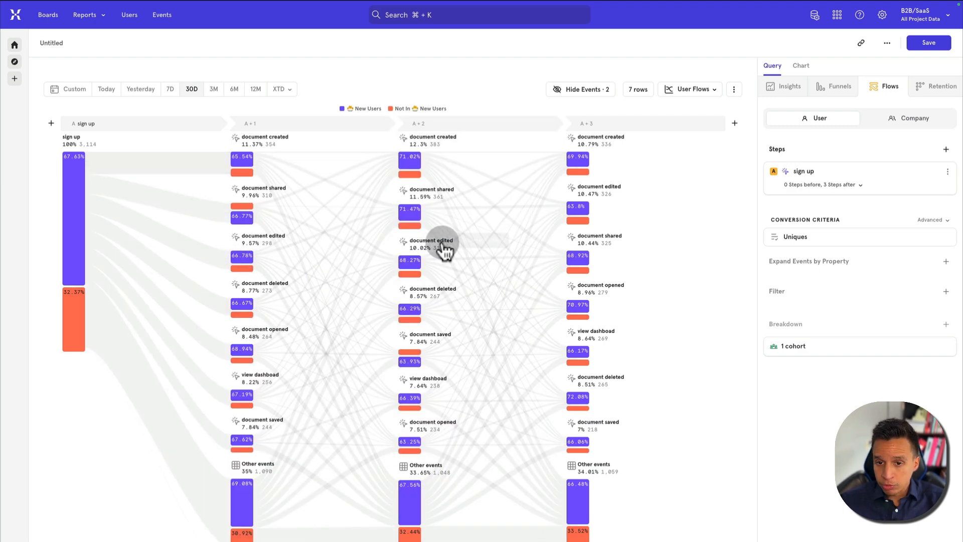
Step: Set the flow to show 5 steps after the sign up event
mouse_move(937, 357)
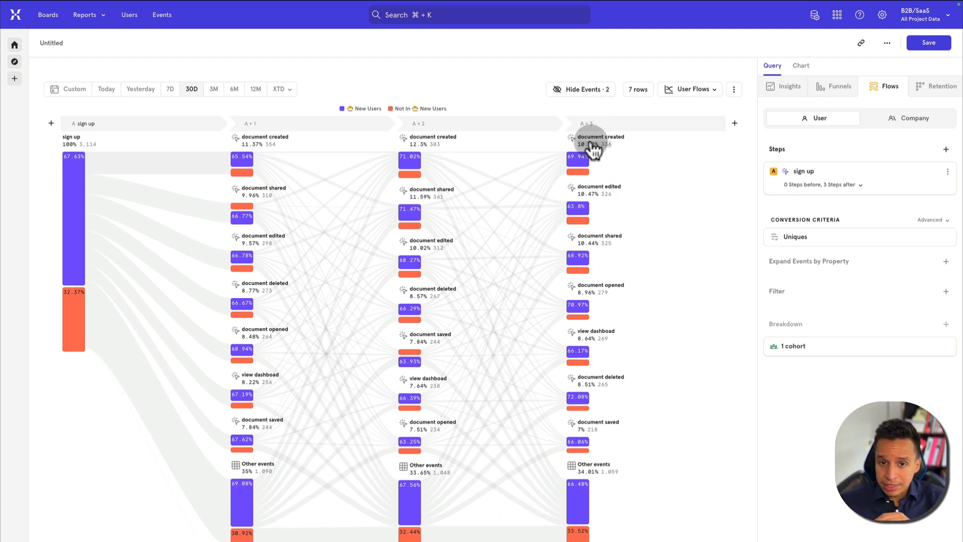
mouse_move(567, 133)
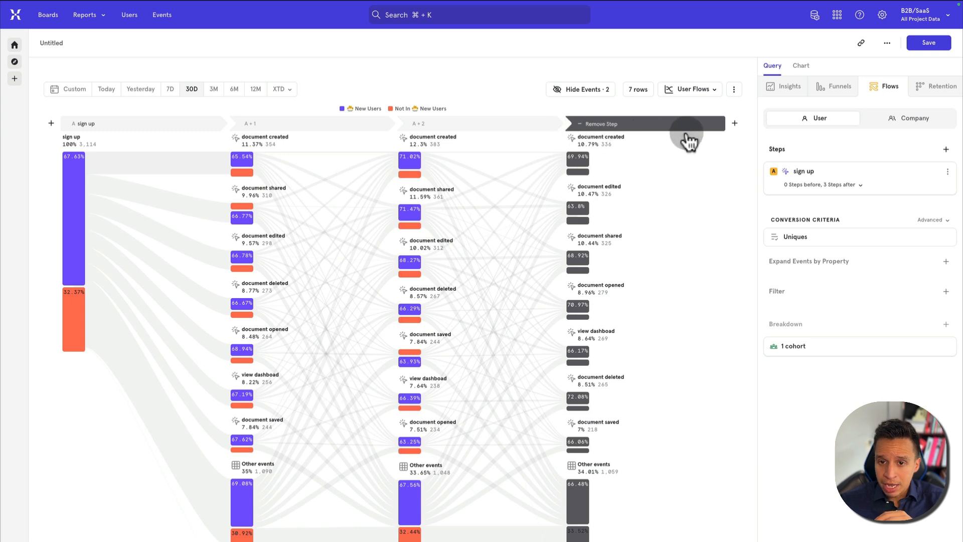
click(844, 186)
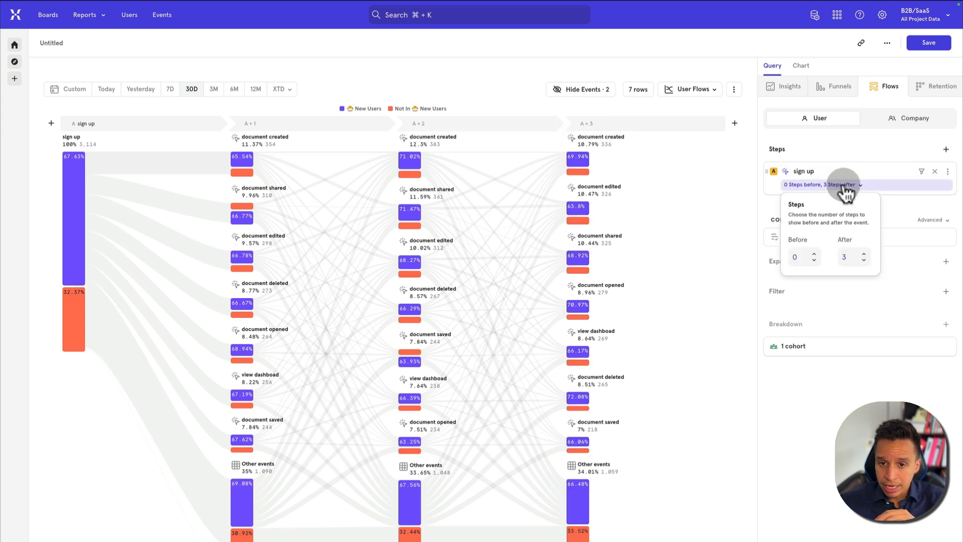
click(854, 257)
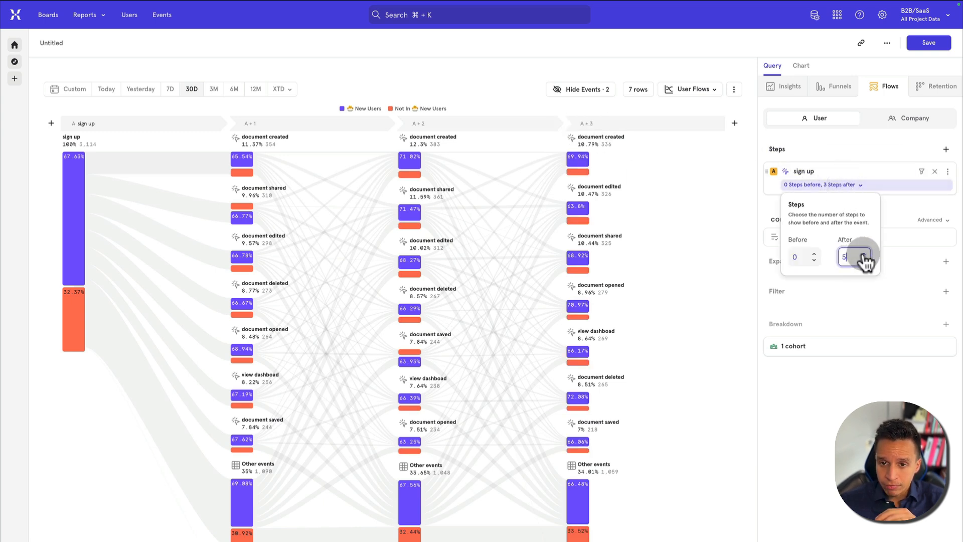
key(BackSpace)
text(5)
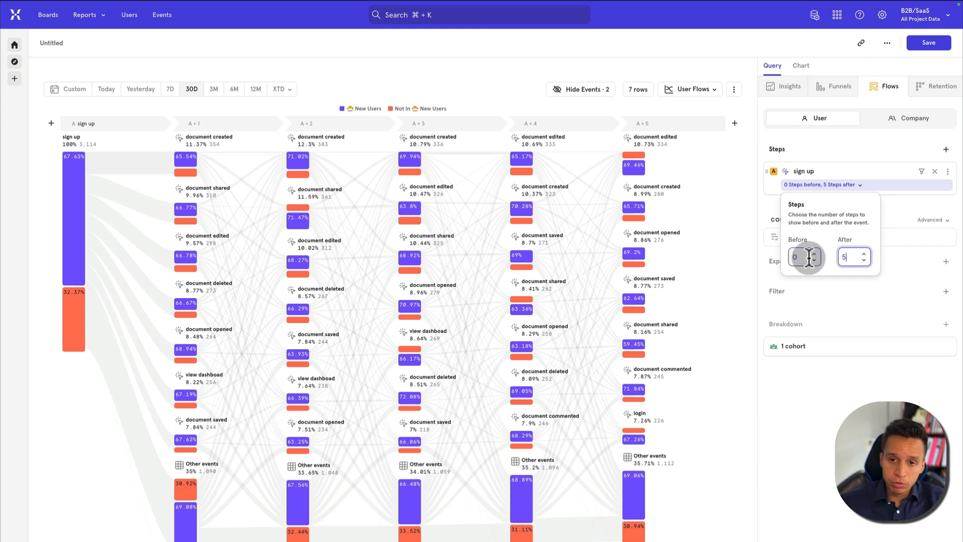
click(742, 214)
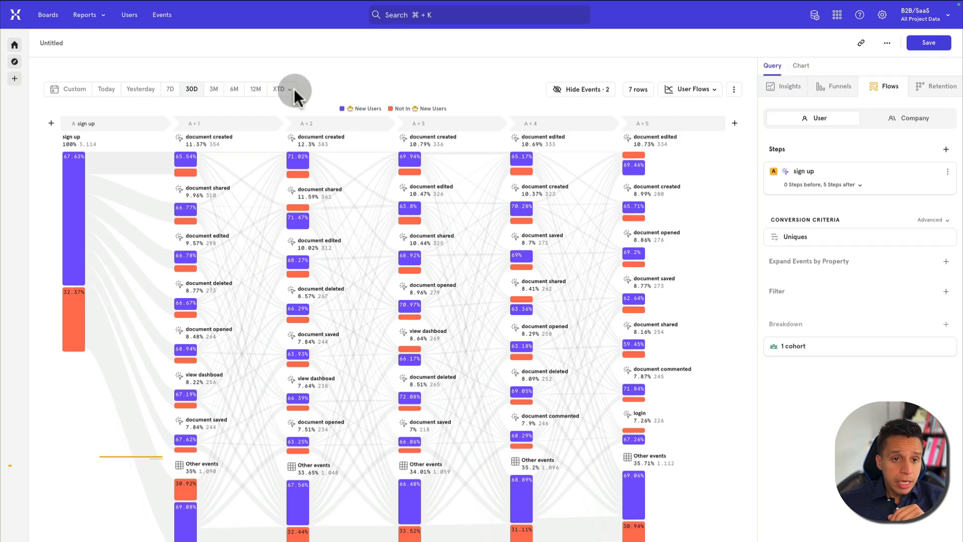
Step: Start a new Retention report measuring users who sign up and return for the document created event
click(86, 16)
click(125, 210)
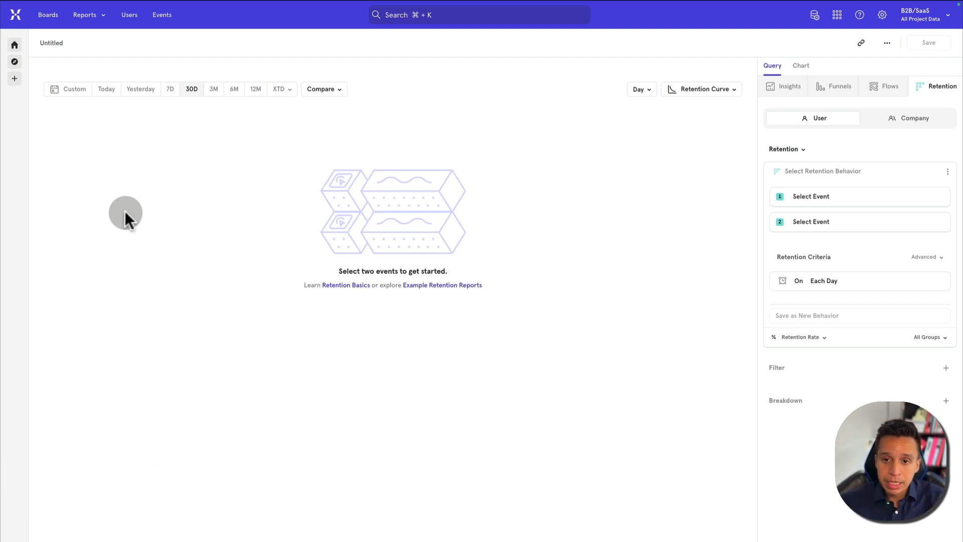
click(817, 198)
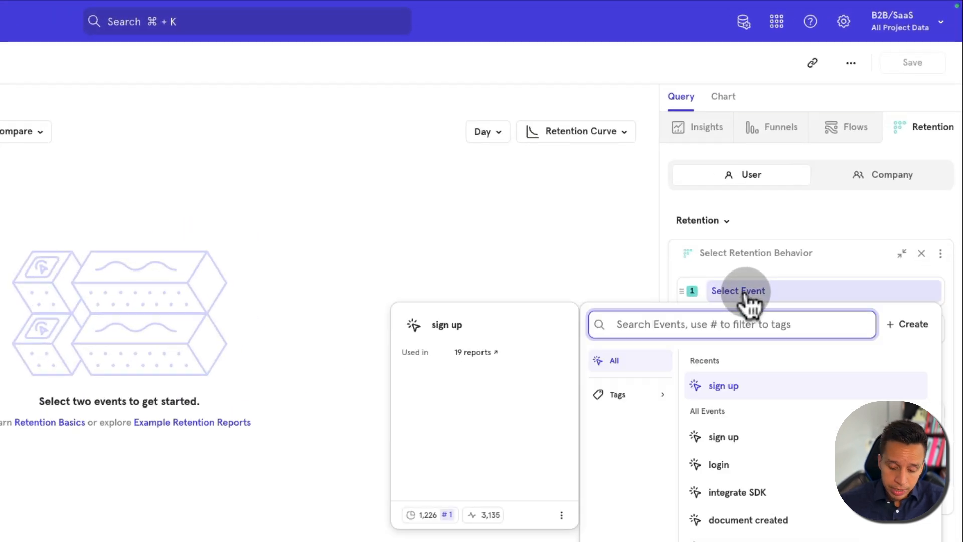
text(sign)
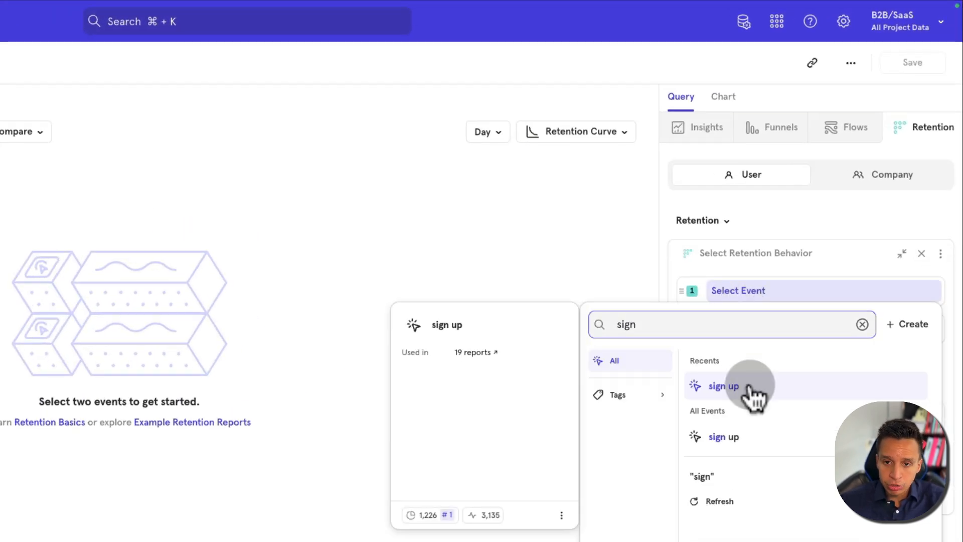
click(752, 396)
click(744, 337)
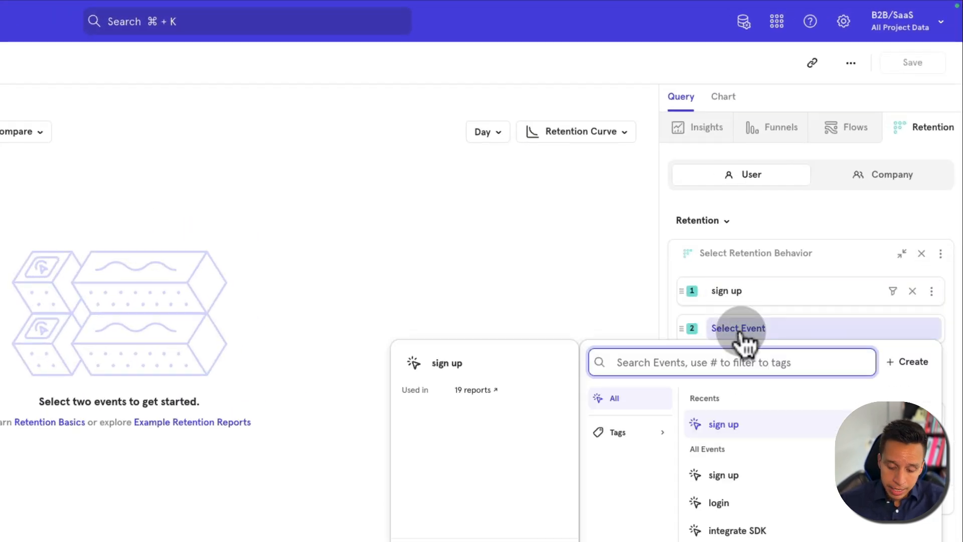
text(docum)
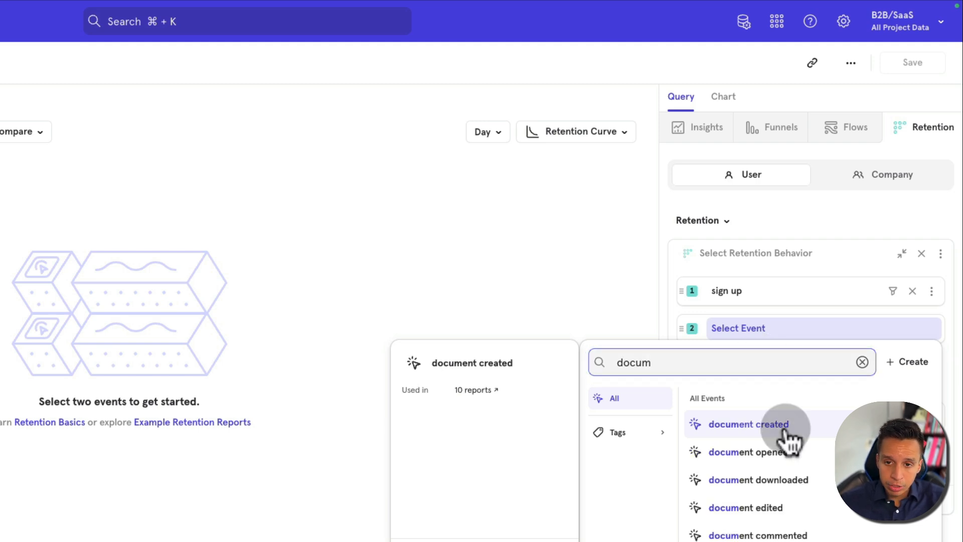
click(785, 429)
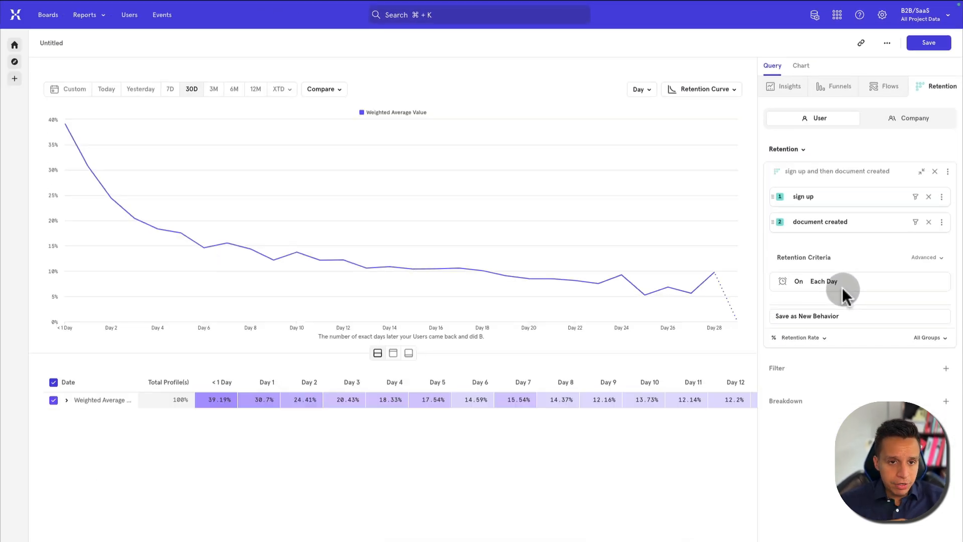
Step: Set the retention report's date range to 3M and group its cohorts by week
click(212, 91)
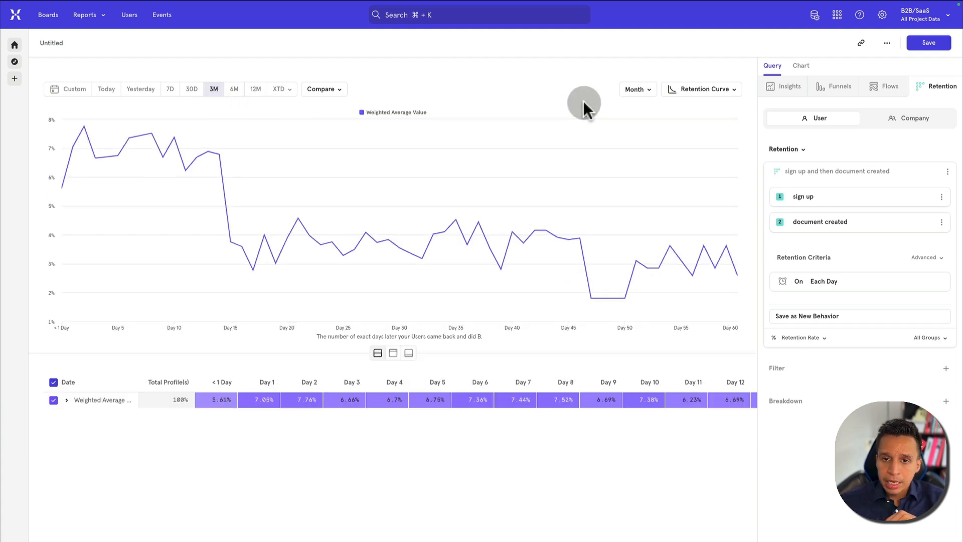
click(638, 91)
click(648, 170)
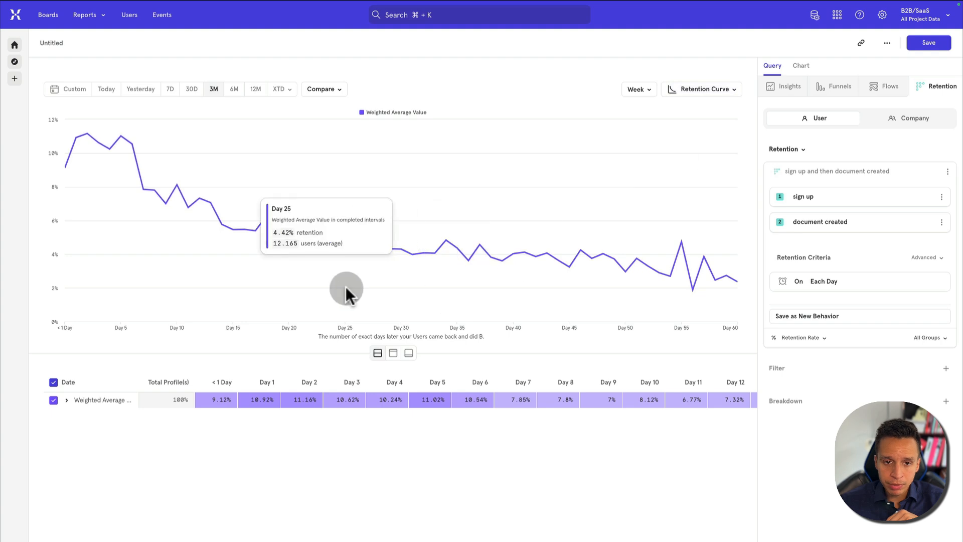
Step: Expand the weighted average row and examine the weekly sign-up cohorts, their profile totals and daily retention rates
click(67, 400)
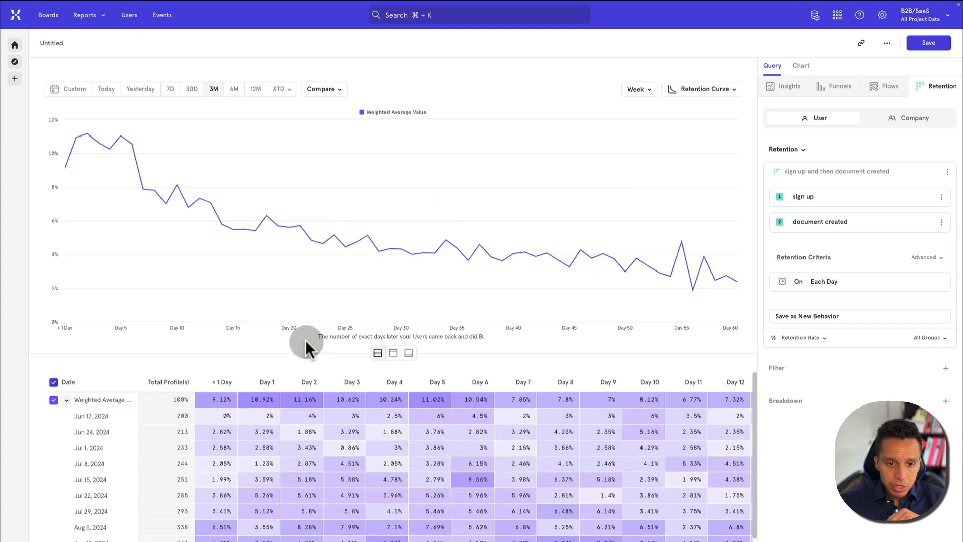
triple_click(92, 430)
triple_click(91, 448)
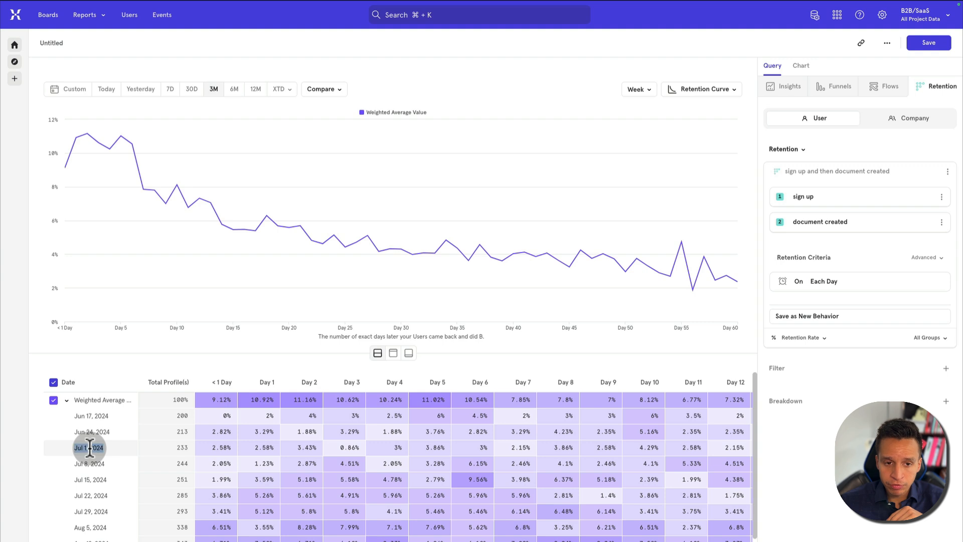
scroll(181, 421, down, 1)
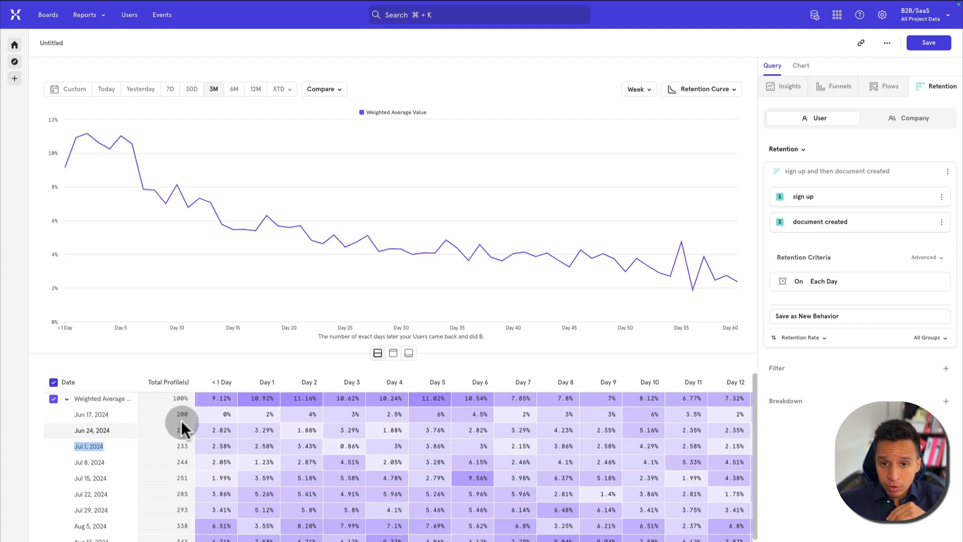
scroll(182, 449, up, 1)
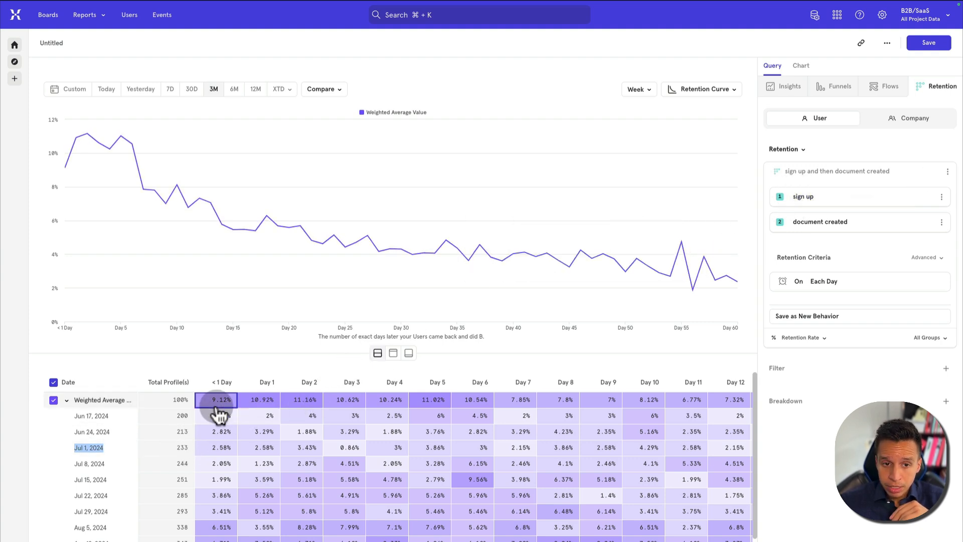
drag(133, 431, 96, 431)
triple_click(96, 432)
scroll(154, 440, down, 1)
scroll(183, 427, up, 1)
double_click(183, 427)
scroll(183, 427, down, 1)
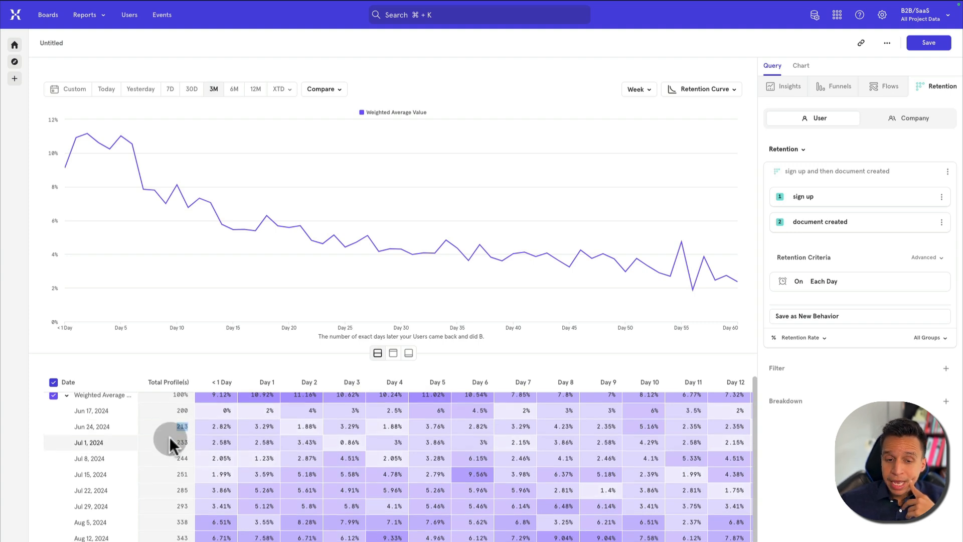
scroll(247, 434, up, 1)
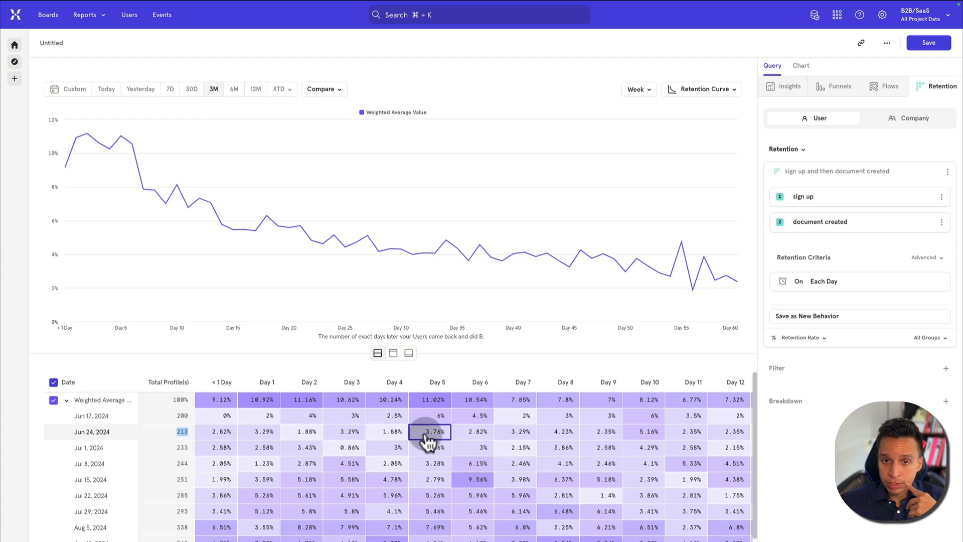
Step: Set the retention criteria to each week and inspect the retained and dropped users behind the Week 4 weighted average
click(825, 280)
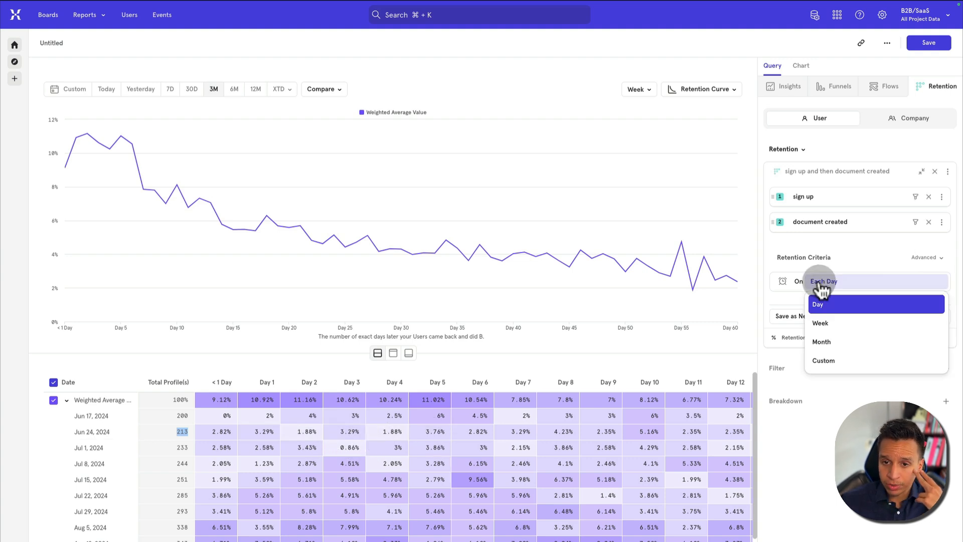
click(838, 324)
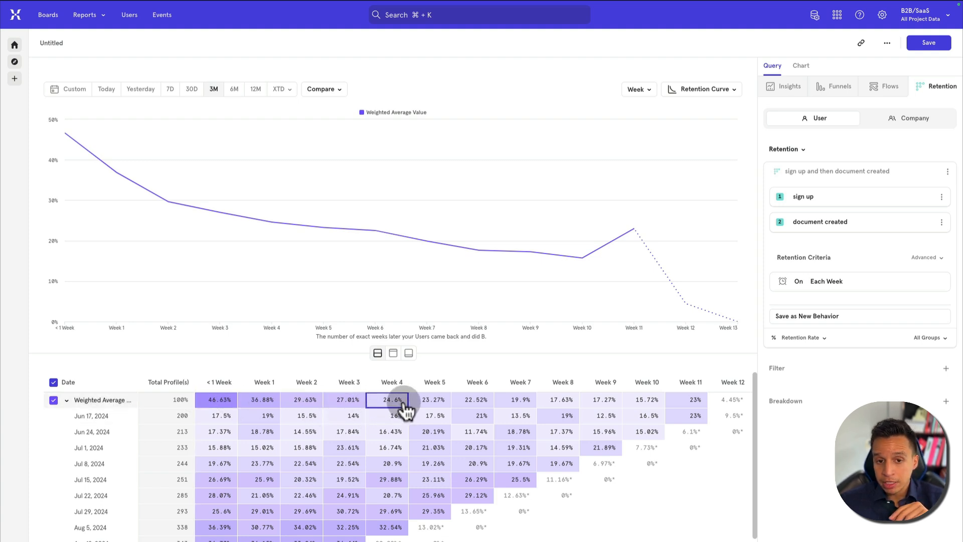
click(389, 407)
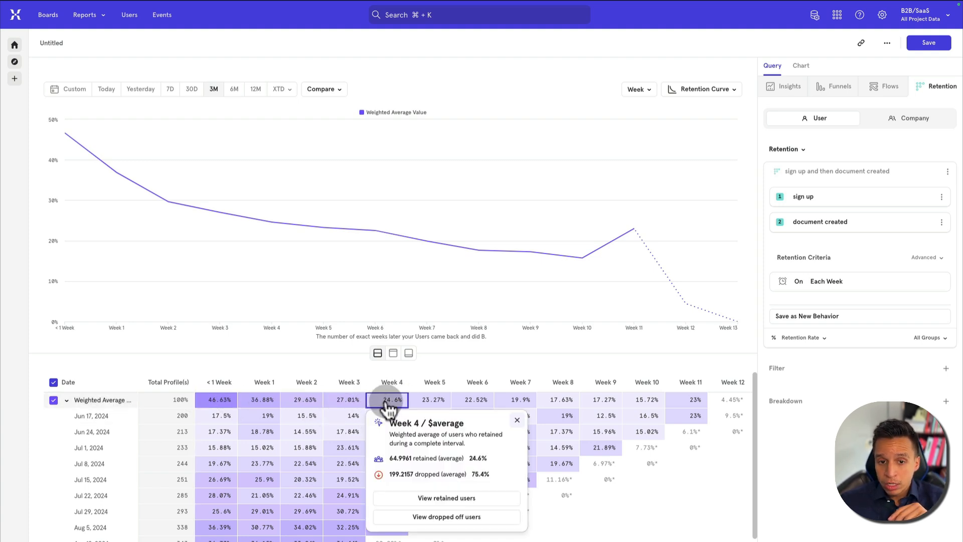
click(456, 363)
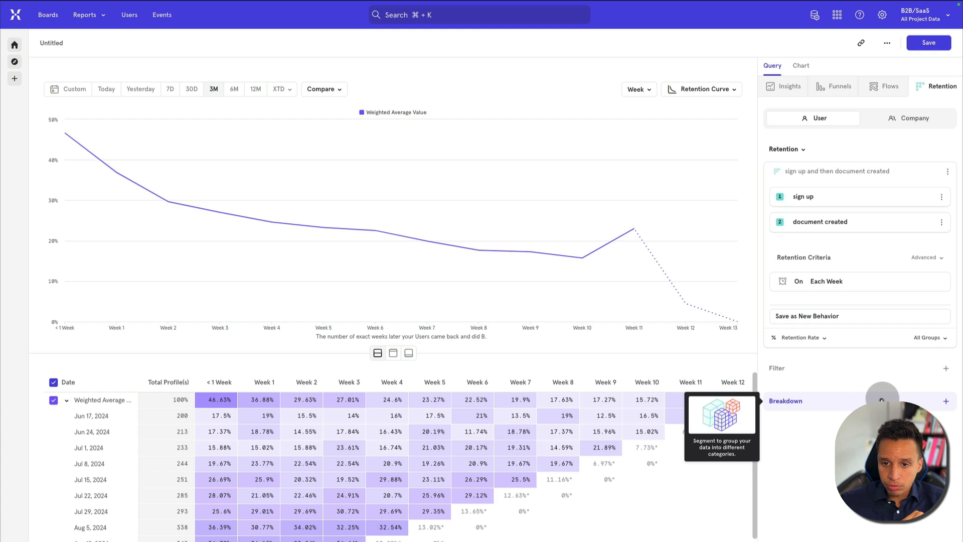
Step: Break the retention report down by UTM Source and compare weekly retention across the traffic sources
click(945, 404)
text(utm)
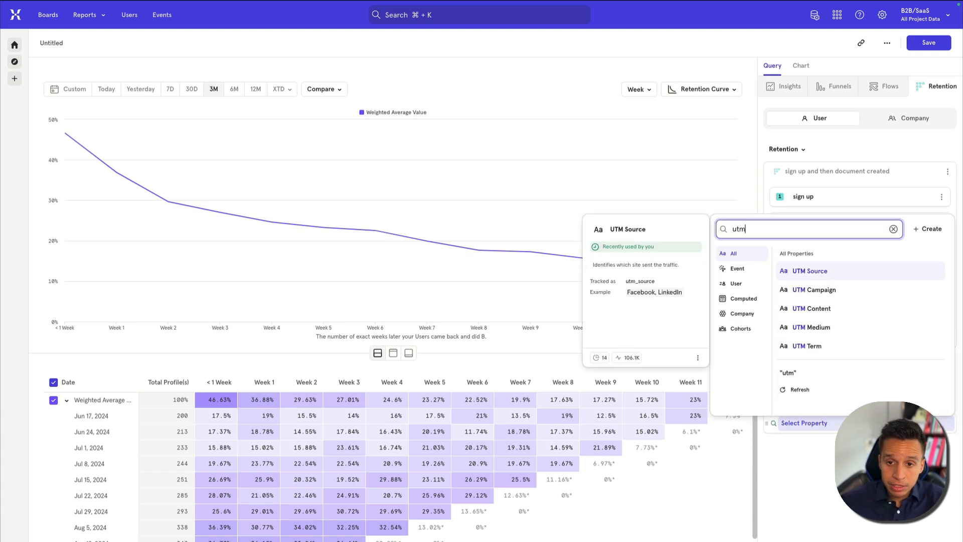
click(818, 271)
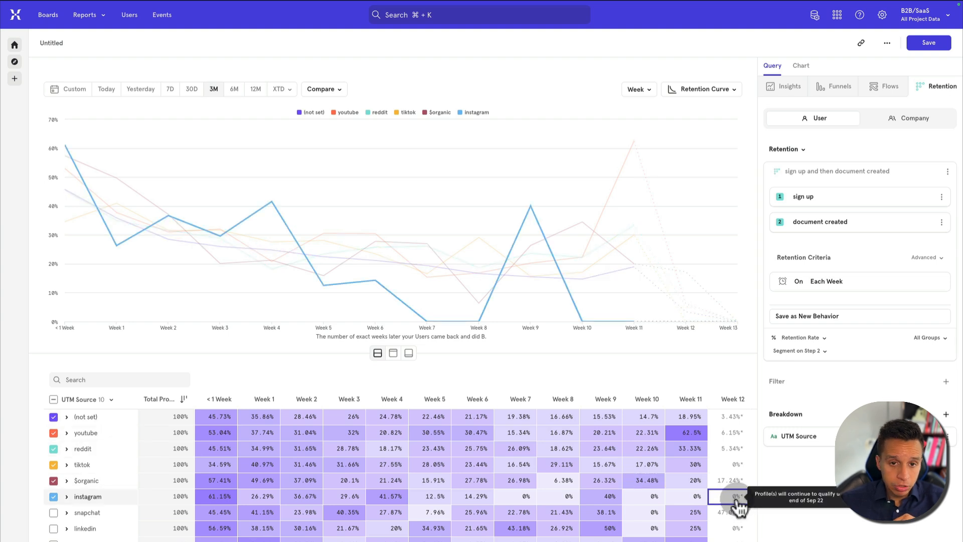
mouse_move(382, 300)
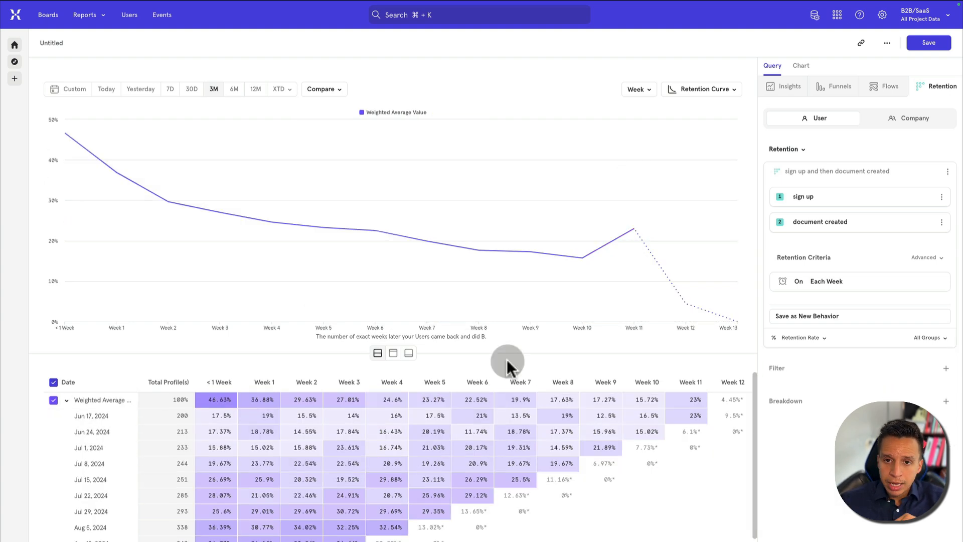
Step: Preview the retention report as a Line chart and as a Metric, and return it to the Retention Curve
click(716, 90)
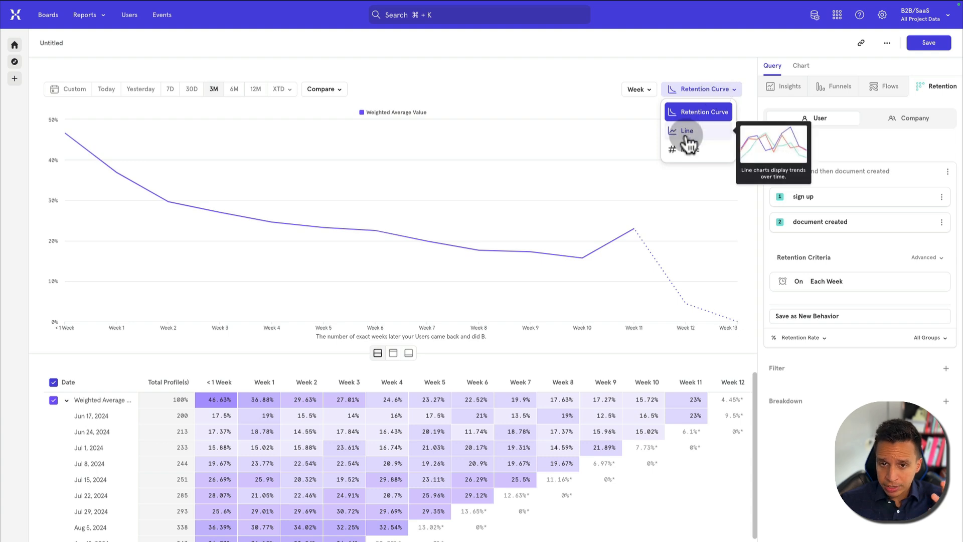
click(686, 130)
click(736, 90)
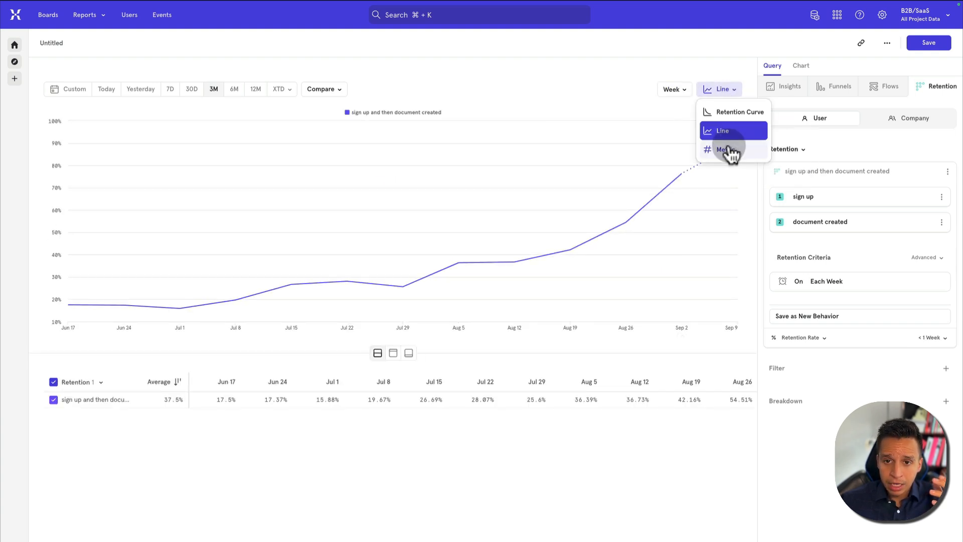
click(730, 149)
click(727, 91)
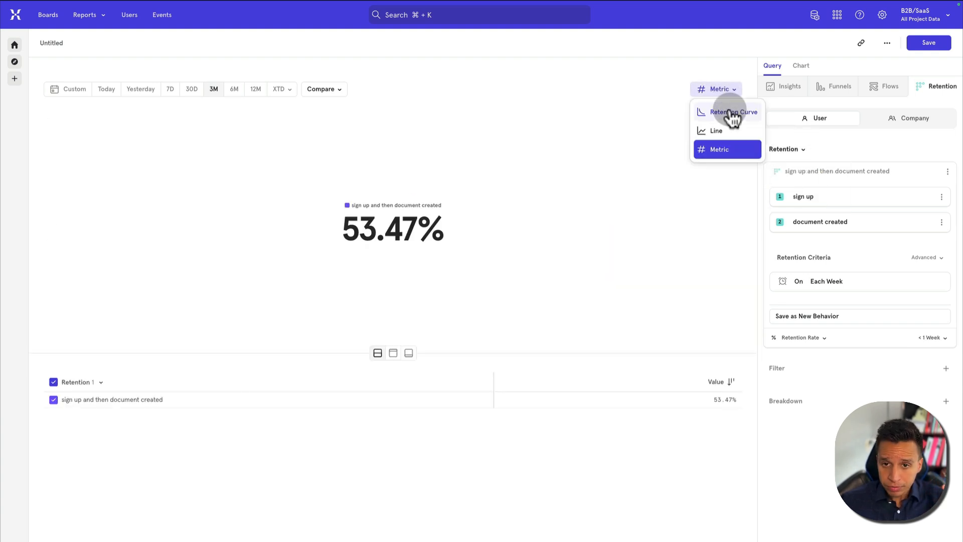
click(730, 111)
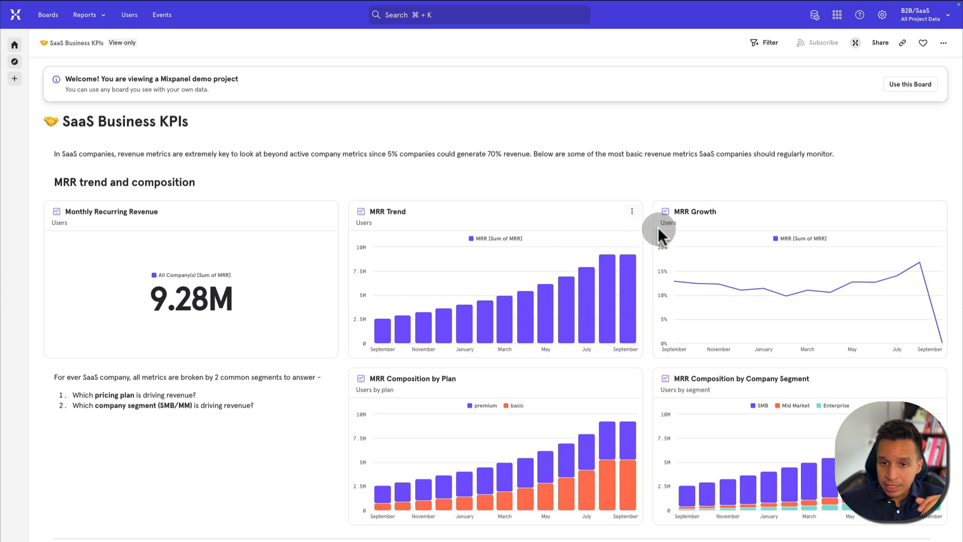
Step: Examine the SaaS Business KPIs board's sections on MRR trend and composition, net MRR drivers, and Churn + Retention
mouse_move(545, 299)
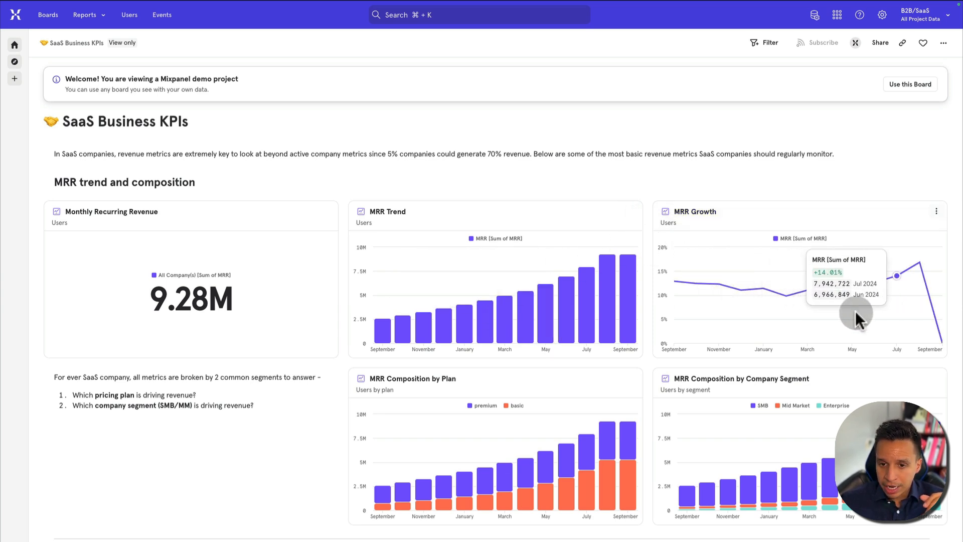
scroll(878, 303, down, 8)
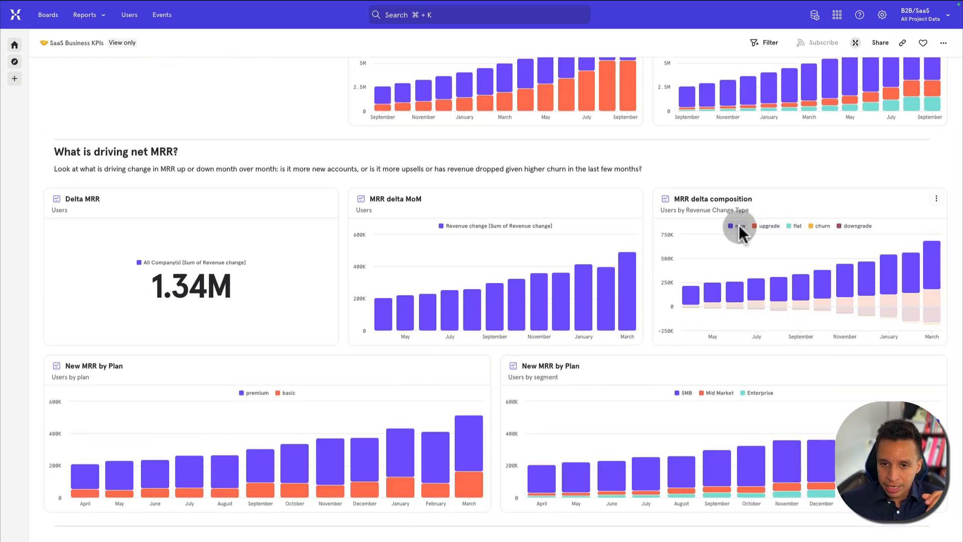
scroll(724, 243, down, 6)
scroll(724, 243, up, 1)
scroll(724, 243, down, 1)
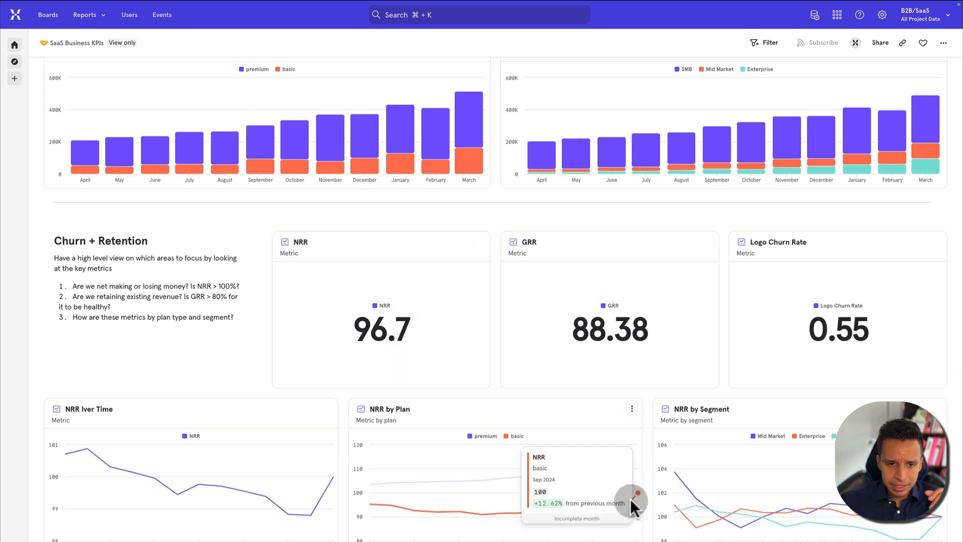
scroll(52, 337, up, 2)
drag(49, 347, 200, 445)
click(195, 443)
scroll(197, 442, up, 1)
scroll(196, 441, up, 7)
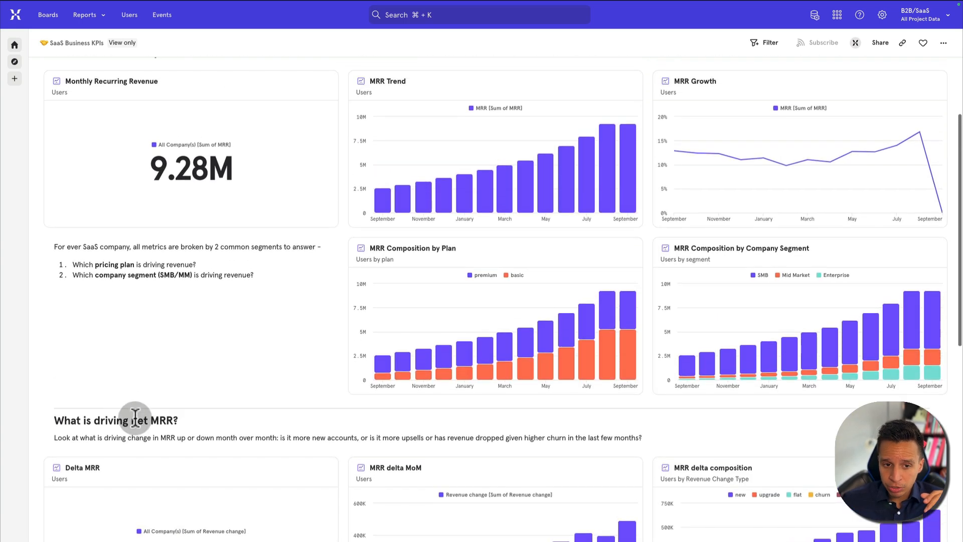
double_click(139, 420)
scroll(151, 288, up, 1)
scroll(197, 311, up, 1)
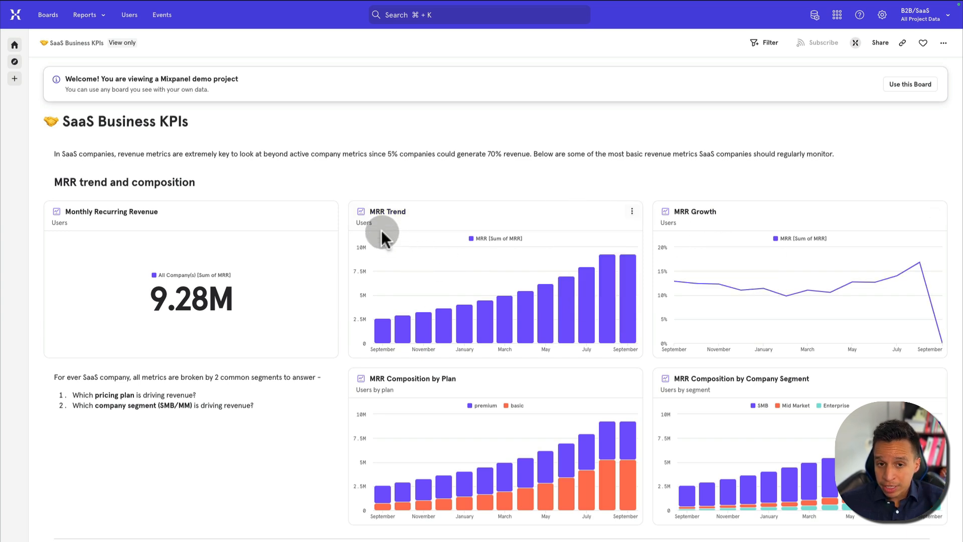
Step: Open the MRR Trend report from the SaaS Business KPIs board and inspect its monthly columns
click(392, 212)
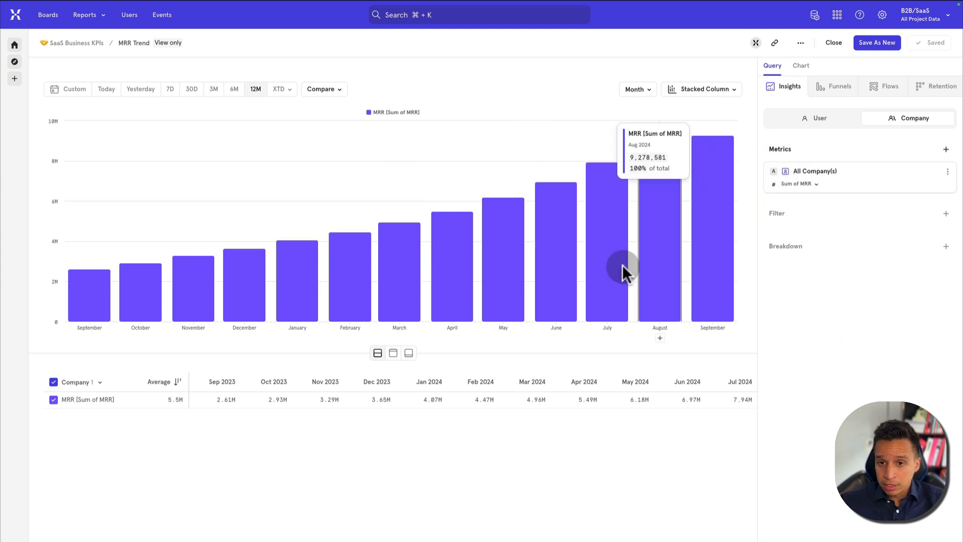
mouse_move(598, 282)
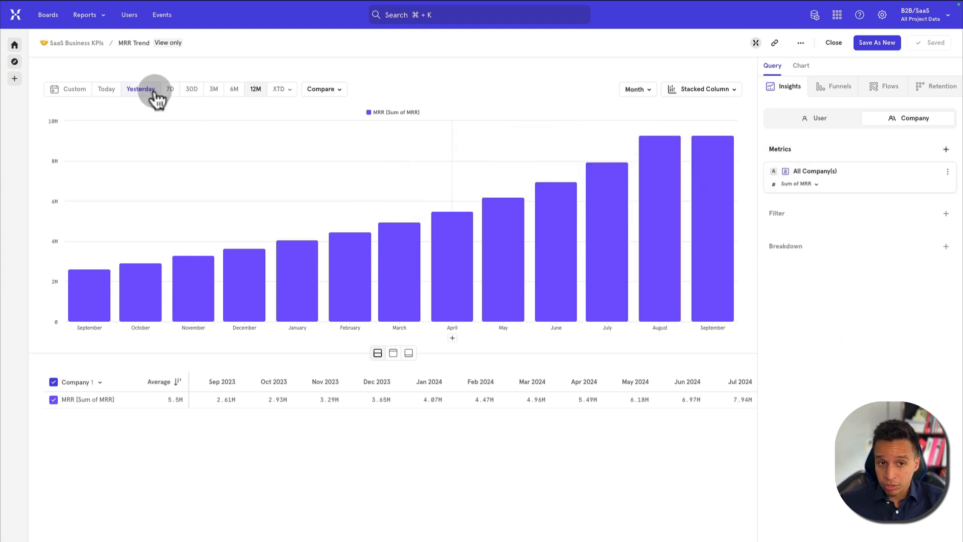